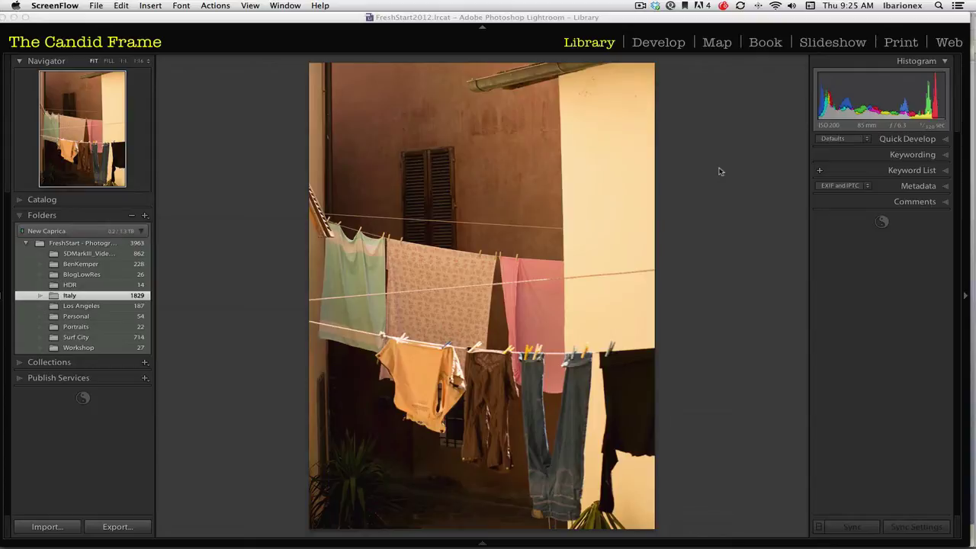
- Bring the Lightroom window forward with the Italy clothesline photo shown in Loupe view
left_click(693, 257)
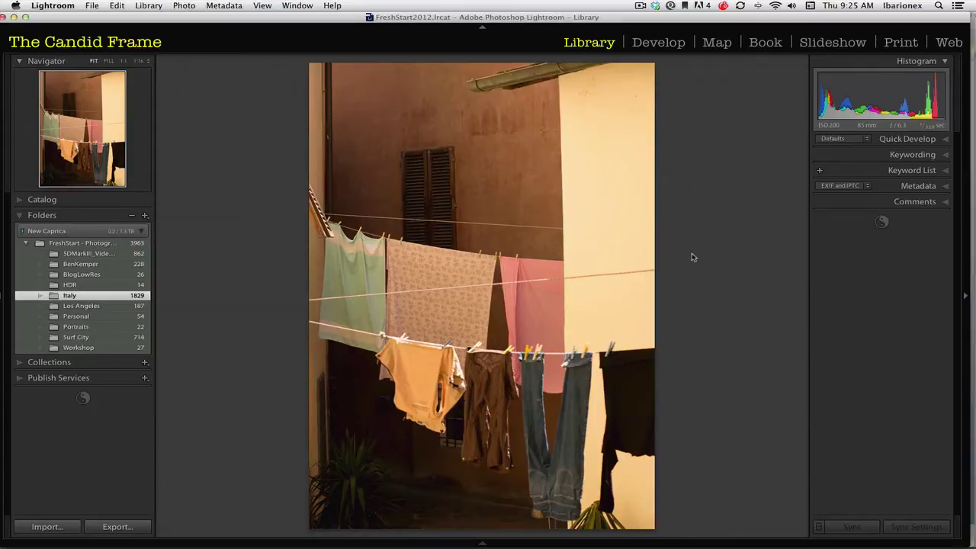
- Hide the side panels, turn on Lights Out, and flag both clothesline photos as picks
key("Tab")
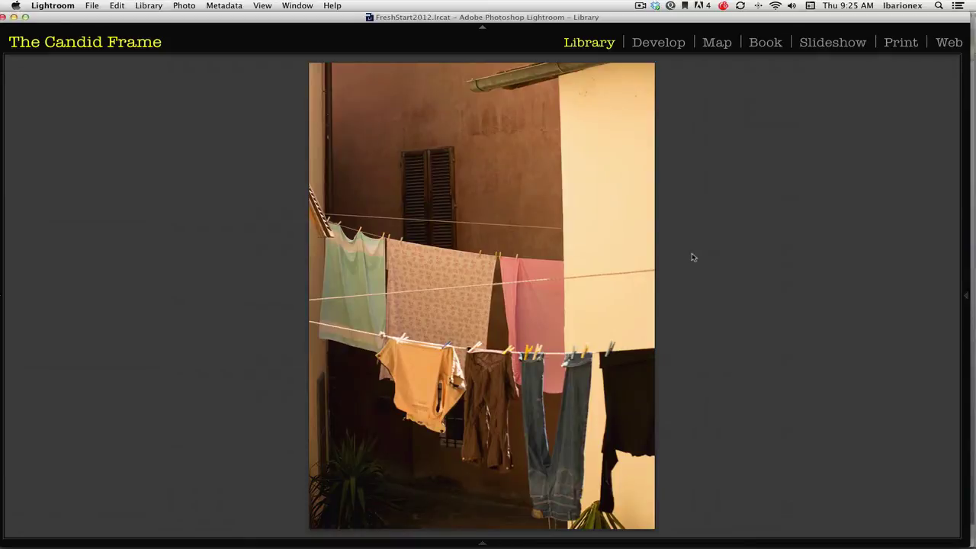
key("l")
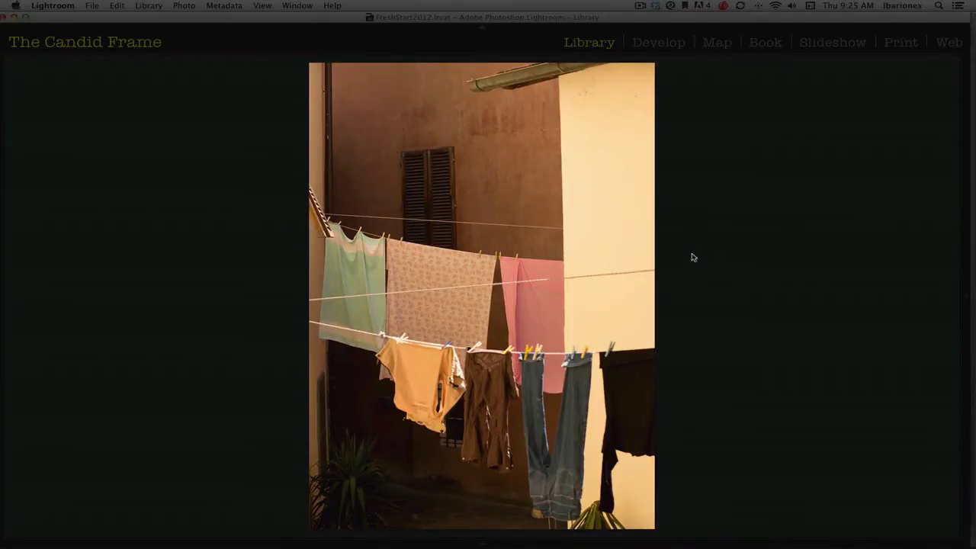
key("Right")
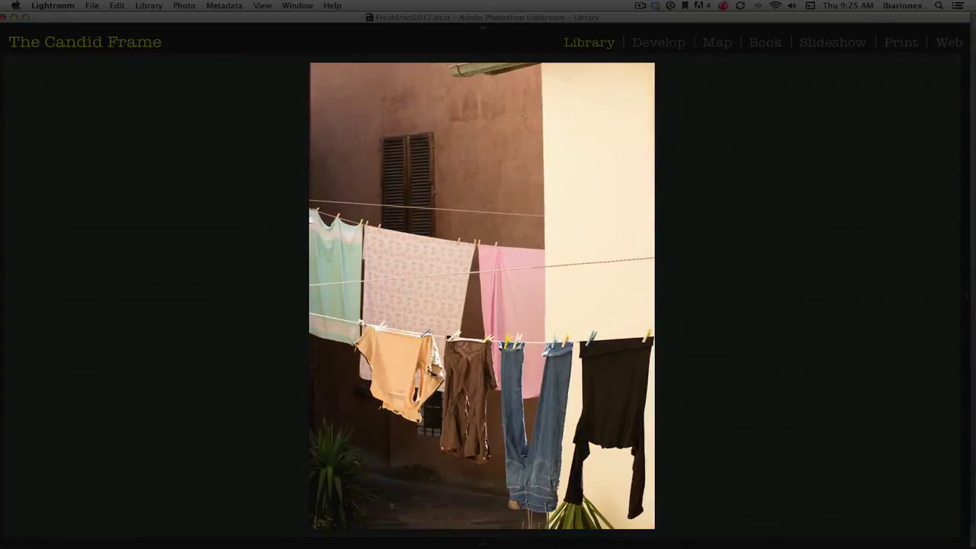
key("Right")
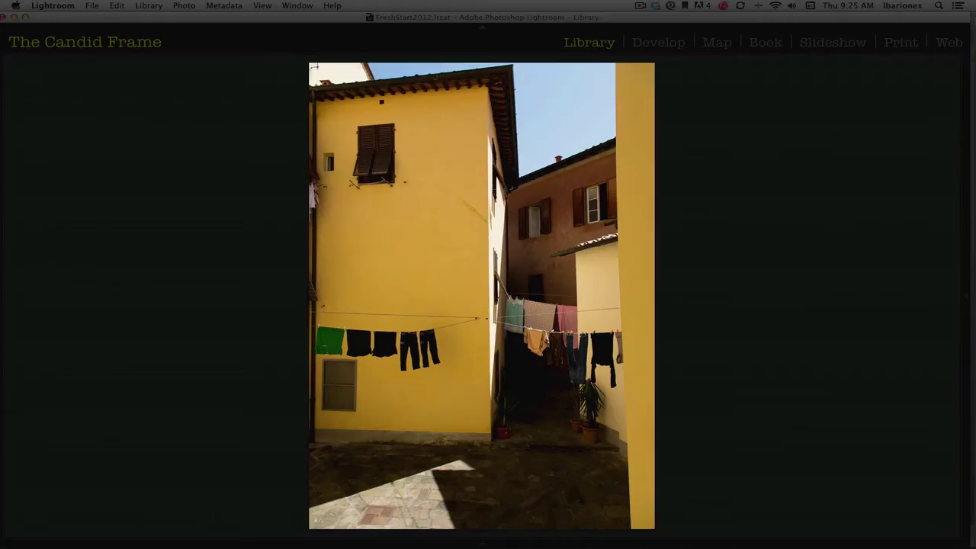
key("Left")
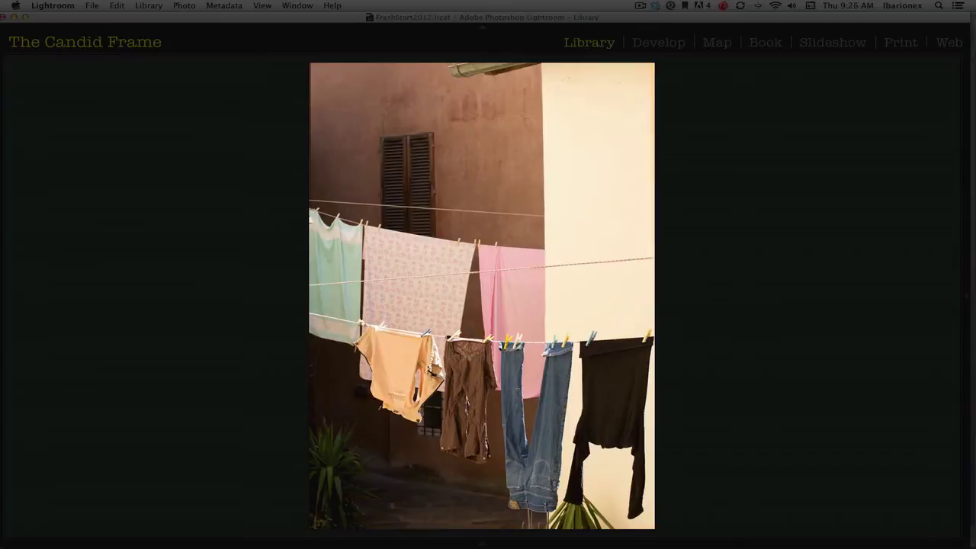
key("p")
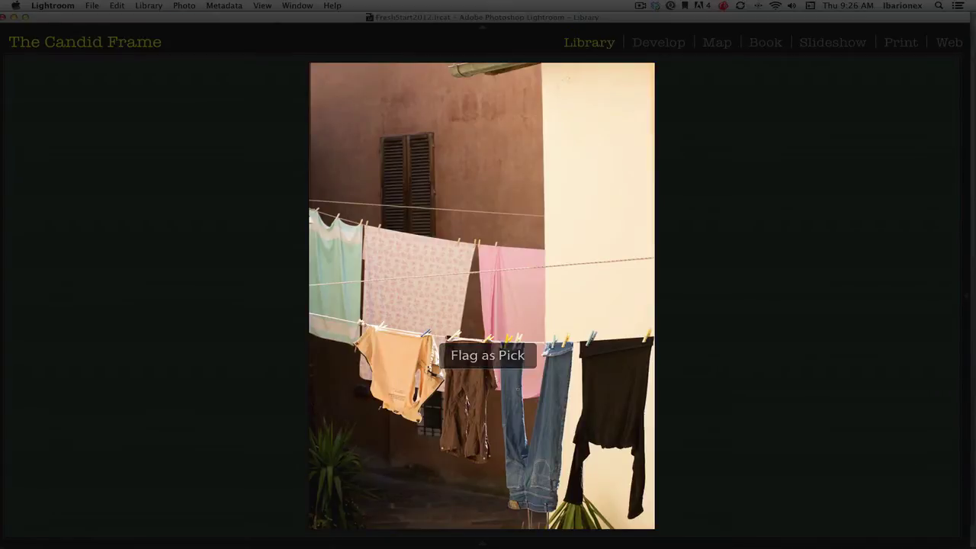
key("Right")
key("Left")
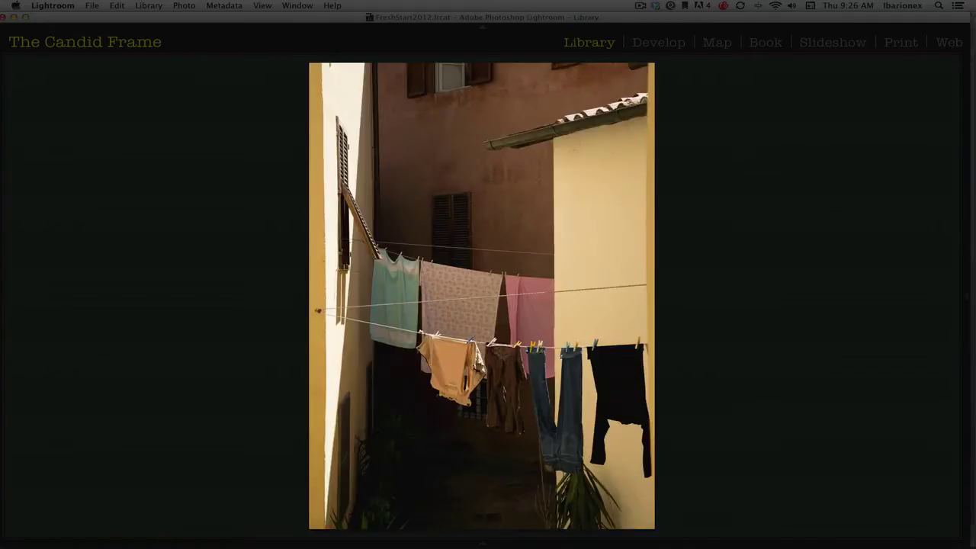
key("p")
- Flag a yellow wall shot and the exposed-brick wall photo as picks
key("Right")
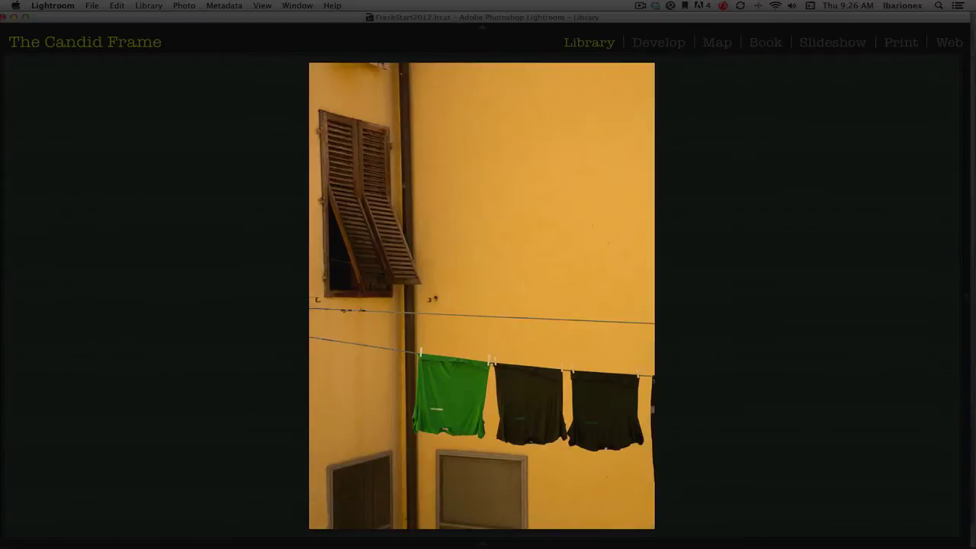
key("Right")
key("Right")
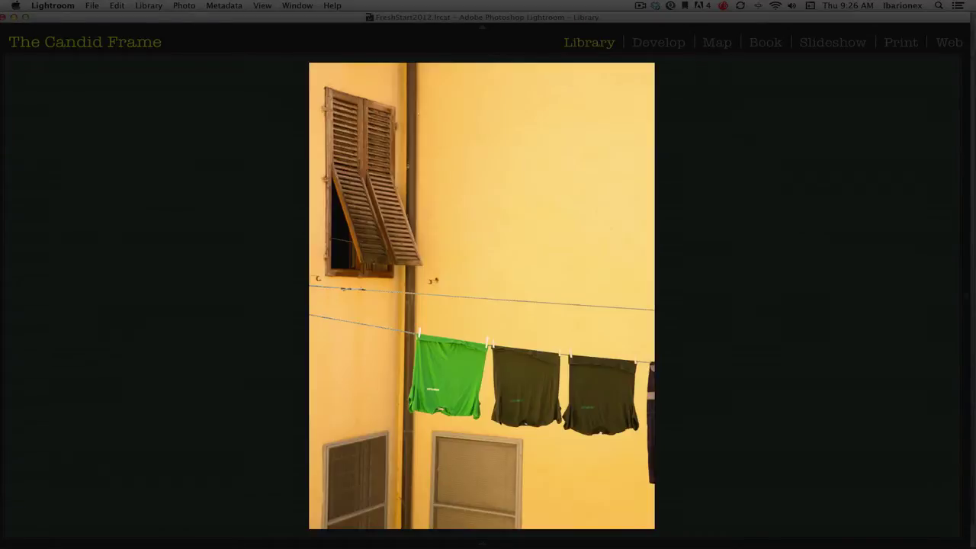
key("Left")
key("p")
key("Right")
key("Right")
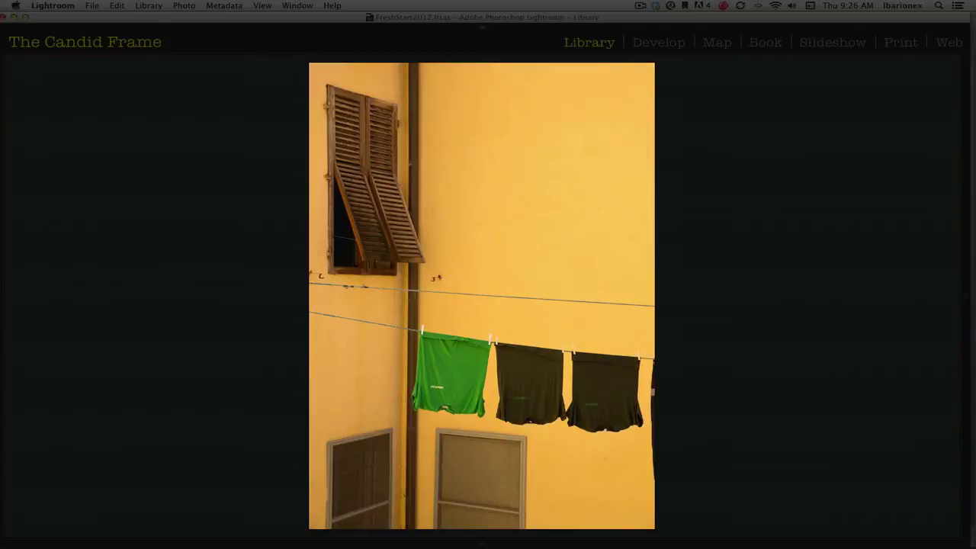
key("Right")
key("Right")
key("Right")
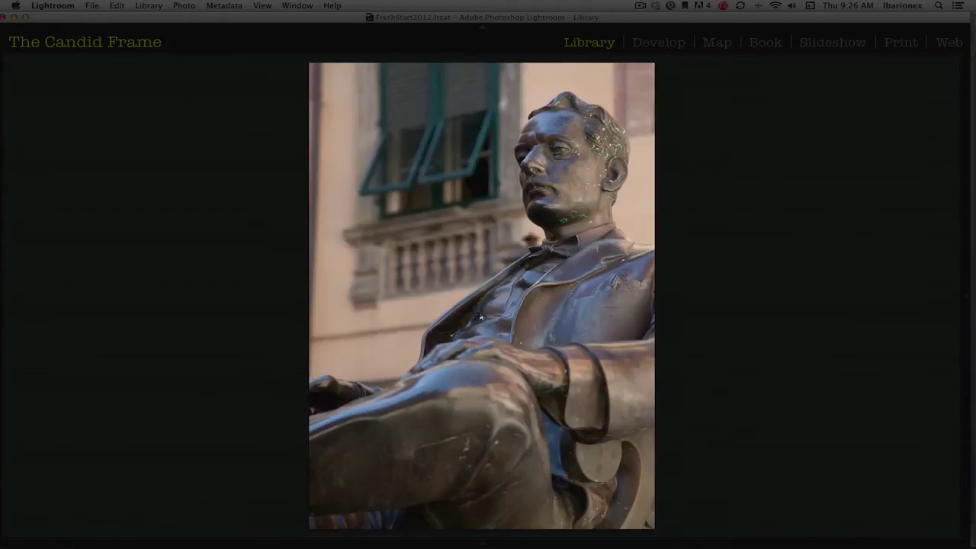
key("Right")
key("Right")
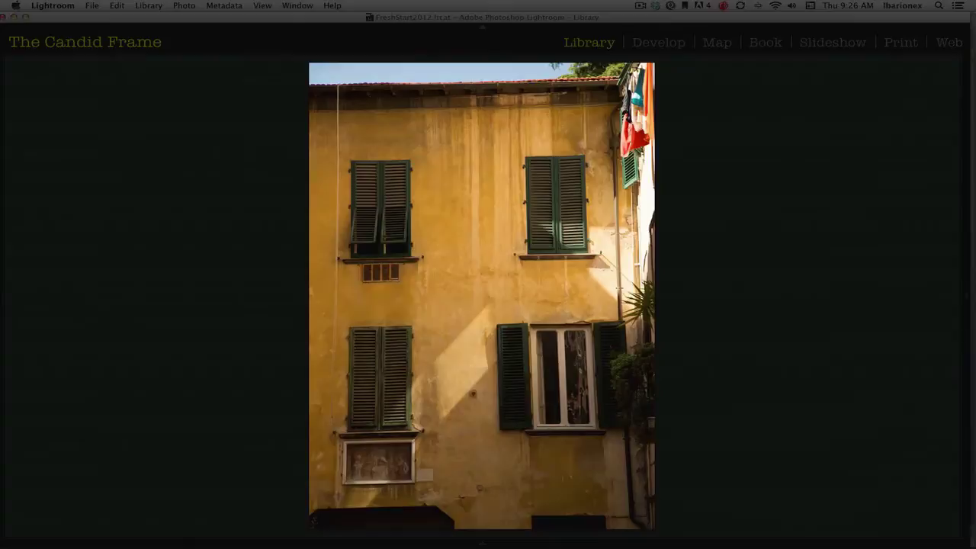
key("Right")
key("Right")
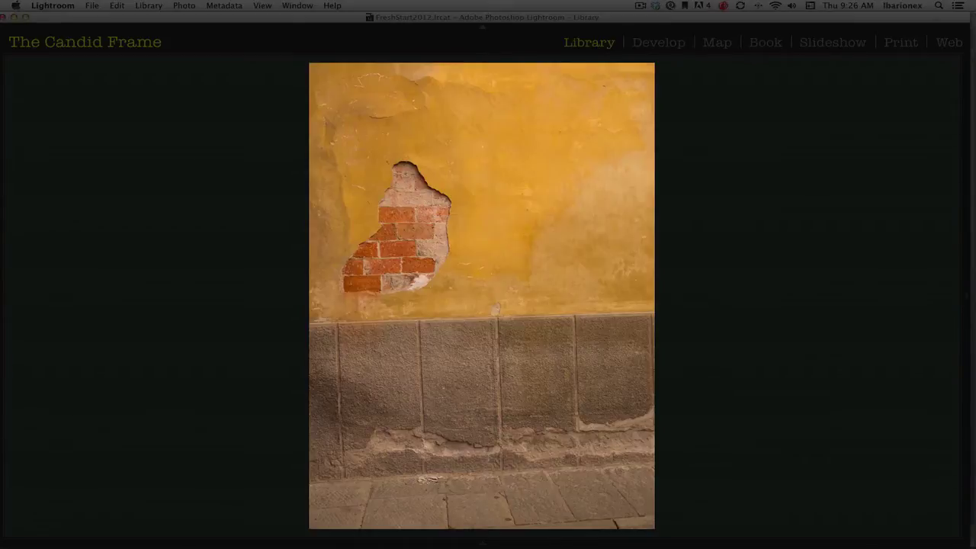
- Browse past the brick wall and arched-window photos to the alley shots
key("Right")
key("p")
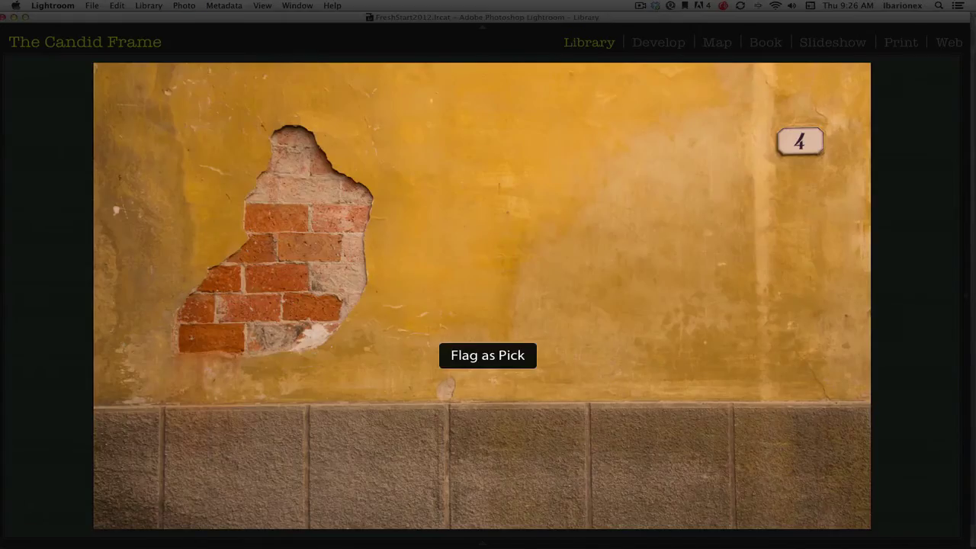
key("Right")
key("Right")
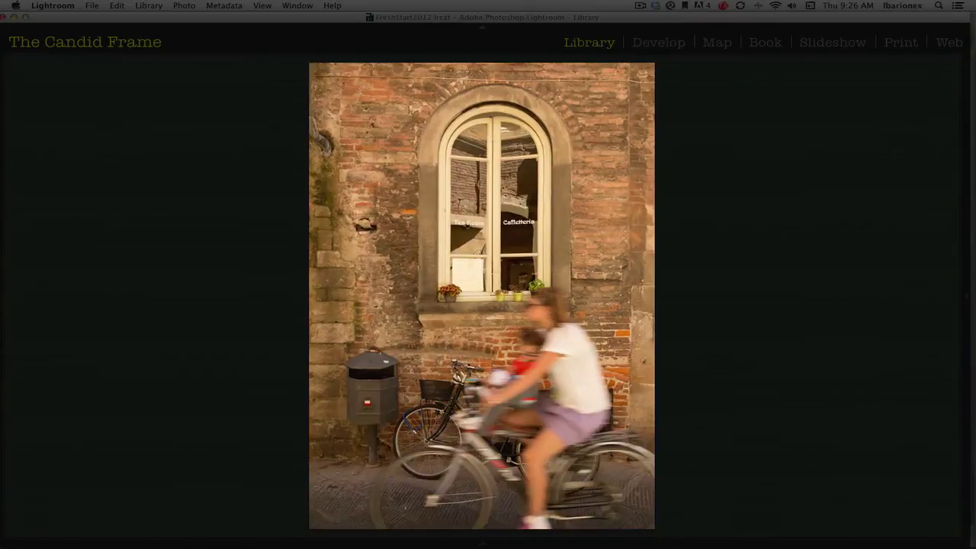
key("Right")
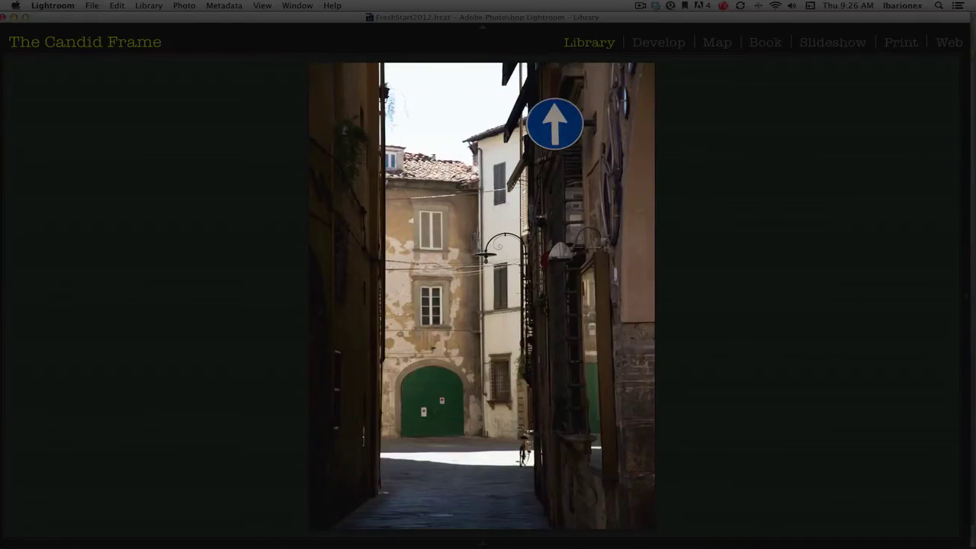
key("Right")
key("Right")
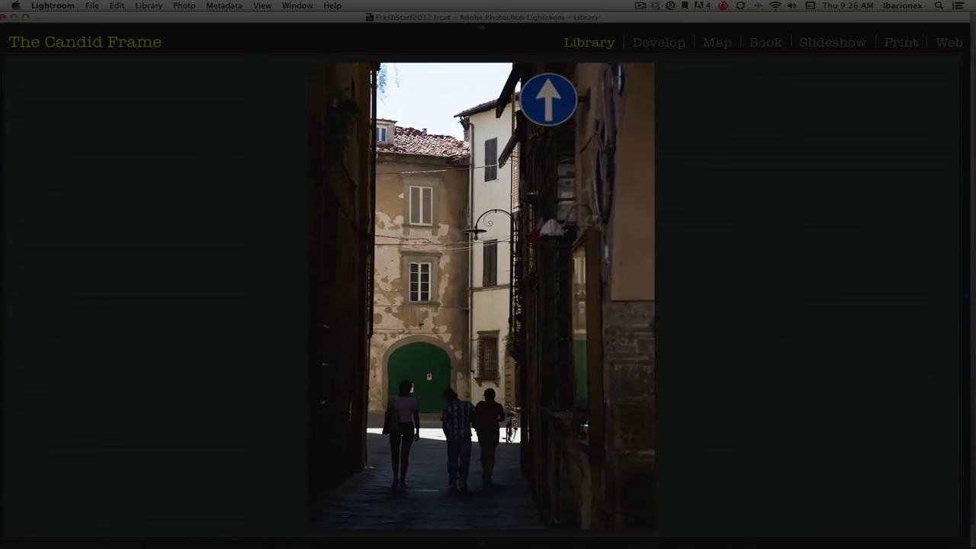
key("Right")
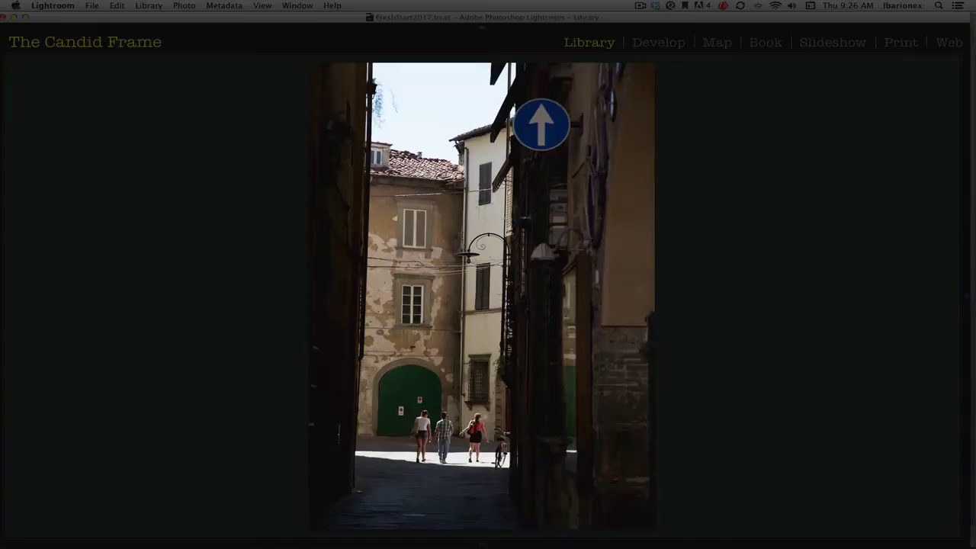
key("Right")
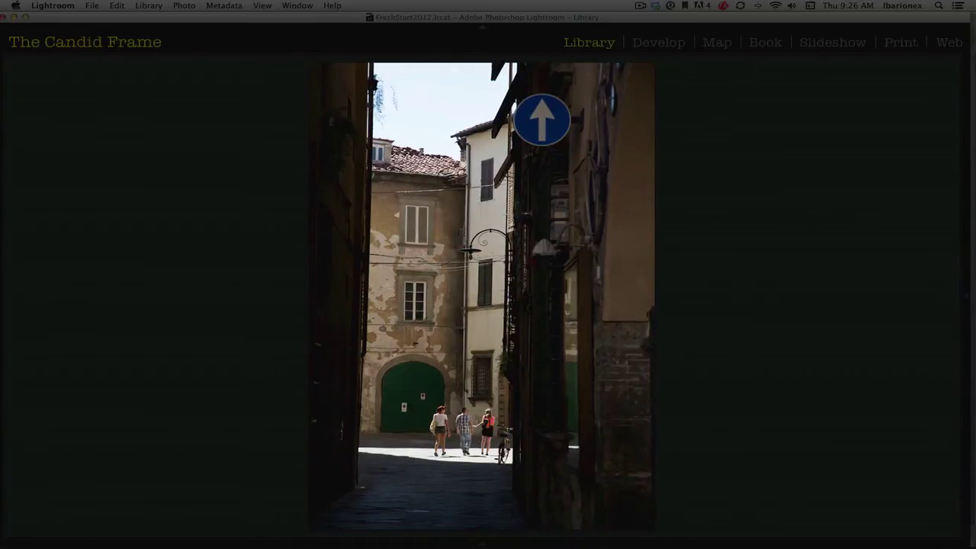
- Flag the silhouetted statue and the wedding couple photos as picks
key("Right")
key("Right")
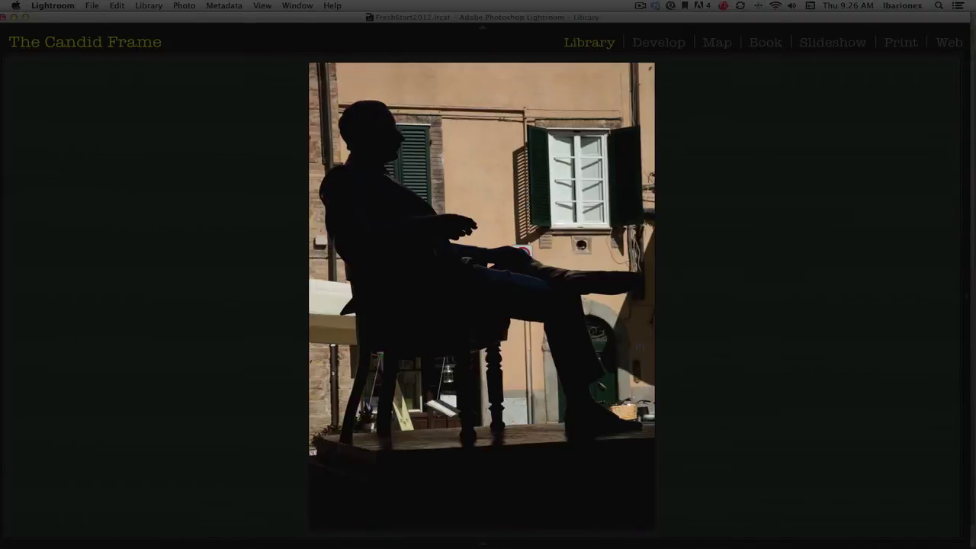
key("p")
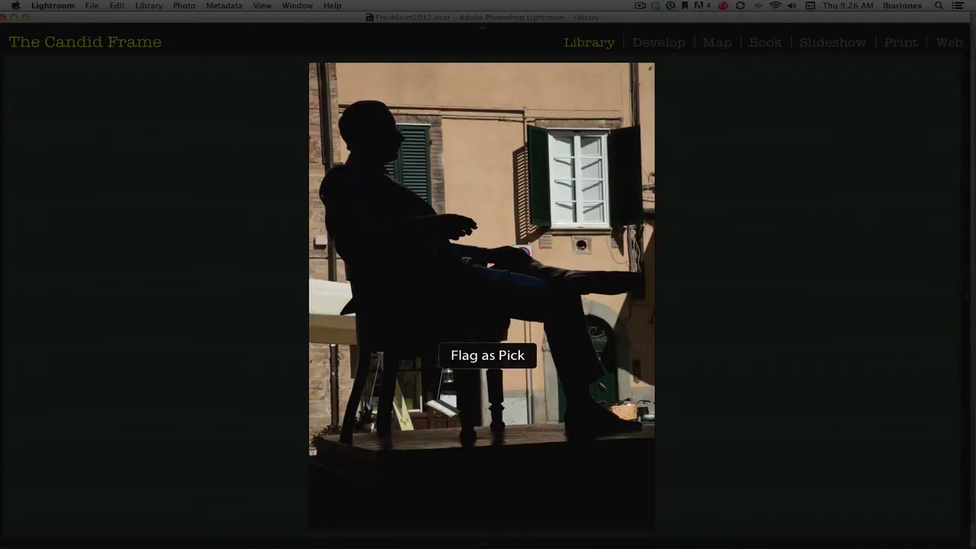
key("Right")
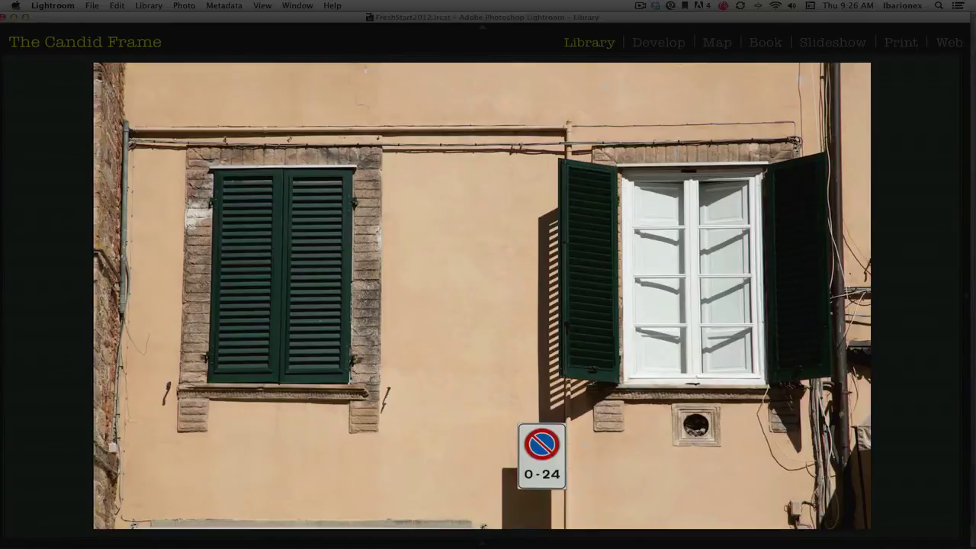
key("Right")
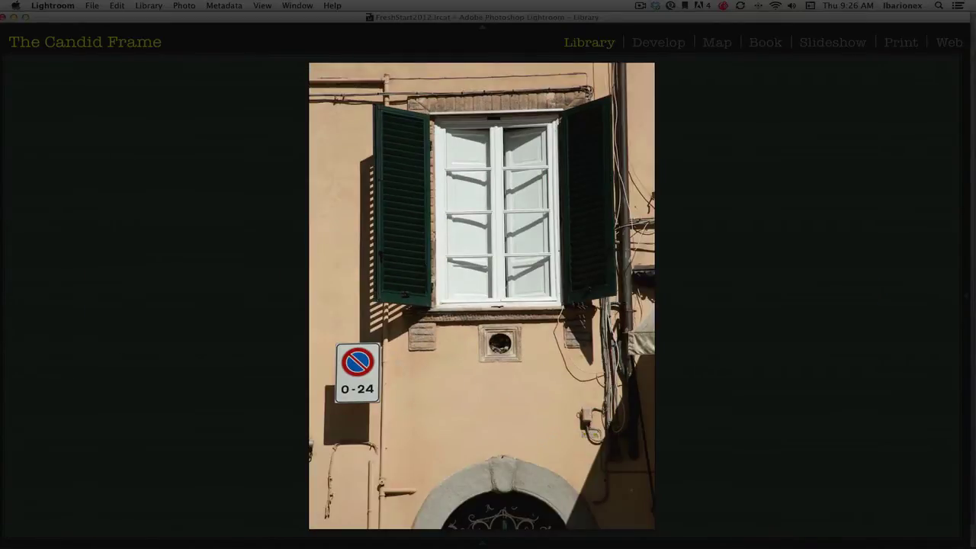
key("Right")
- Flag the cyclist by the brick wall and the woman by the arched door as picks
key("Right")
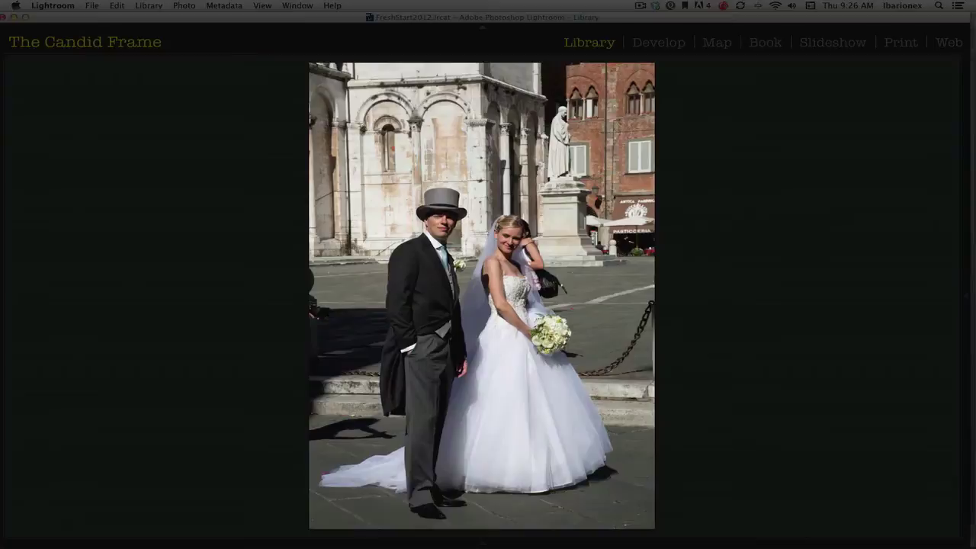
key("p")
key("Right")
key("Right")
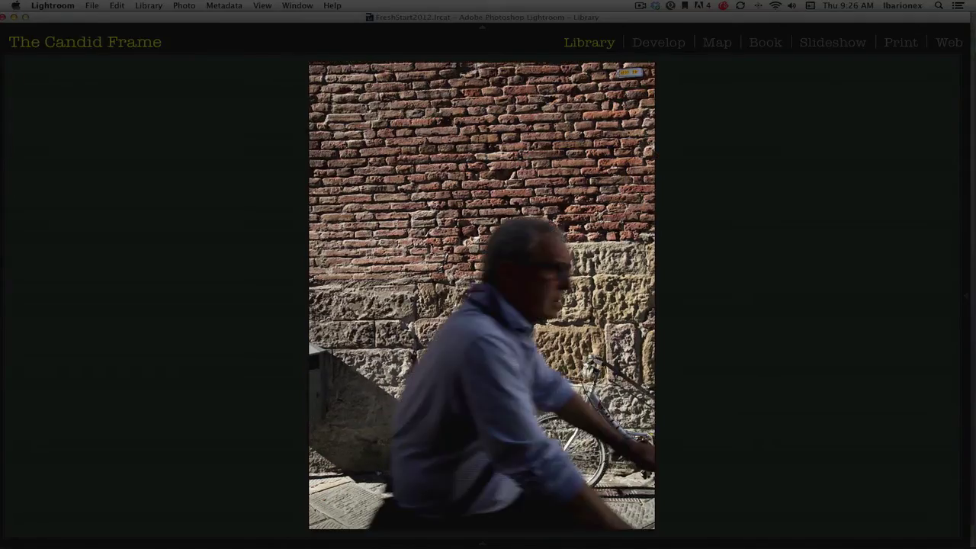
key("Left")
key("p")
key("Right")
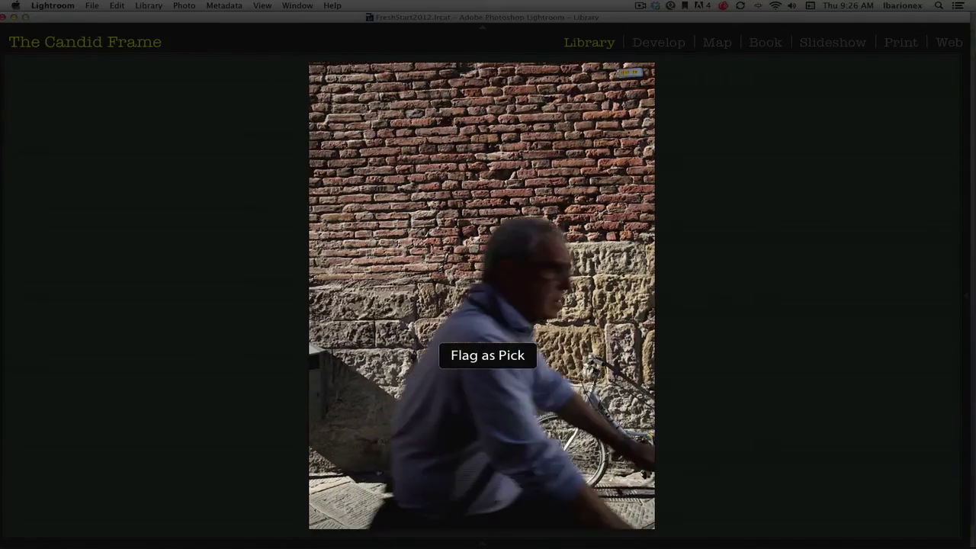
key("Right")
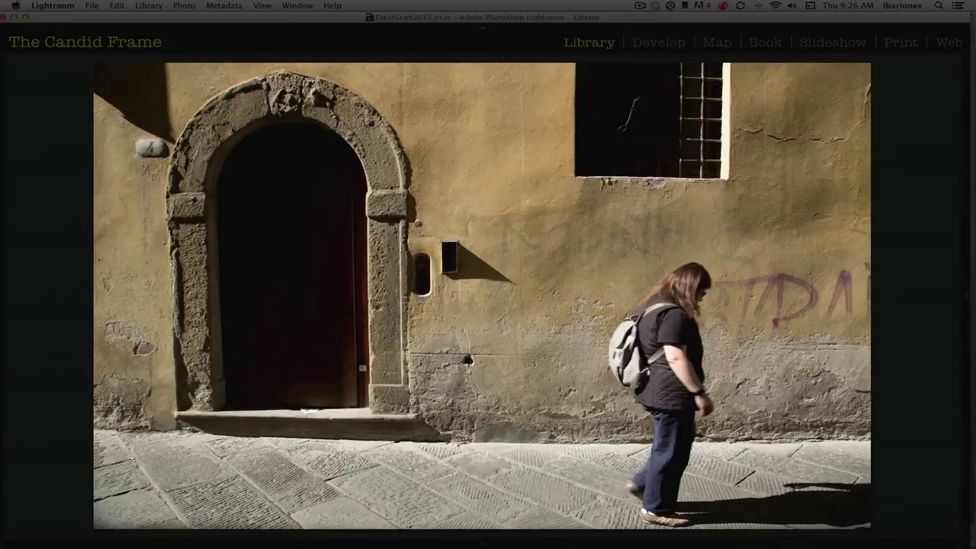
key("p")
key("Right")
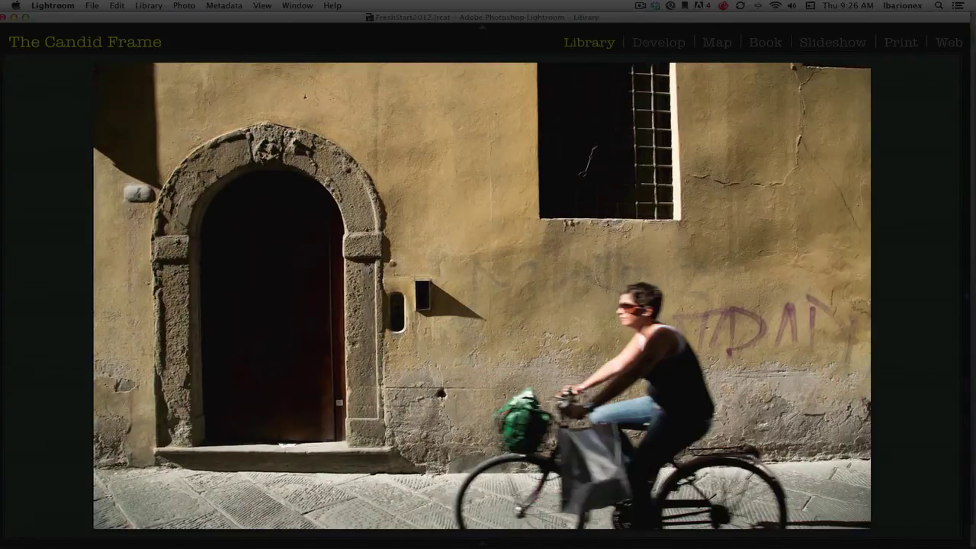
key("Right")
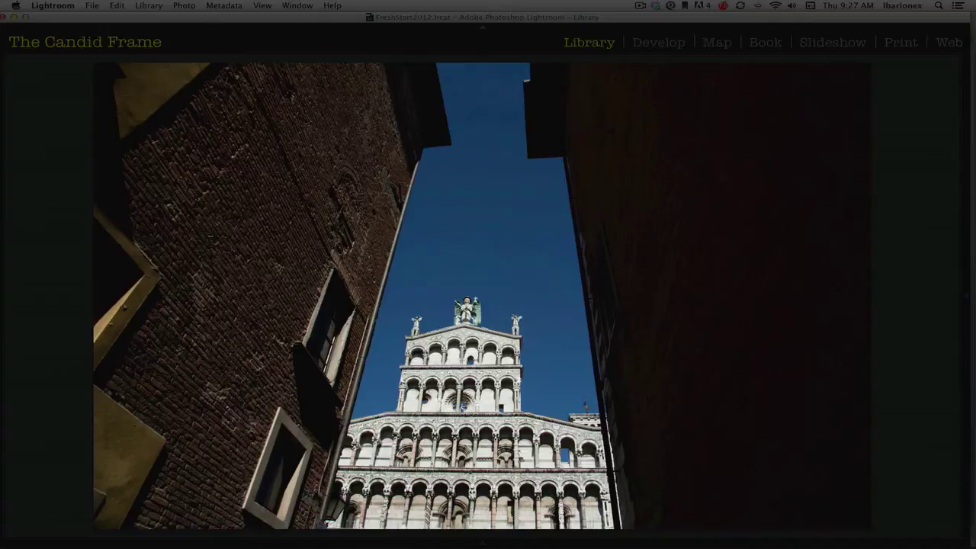
- Reject one church facade shot and restore the side panels
key("Right")
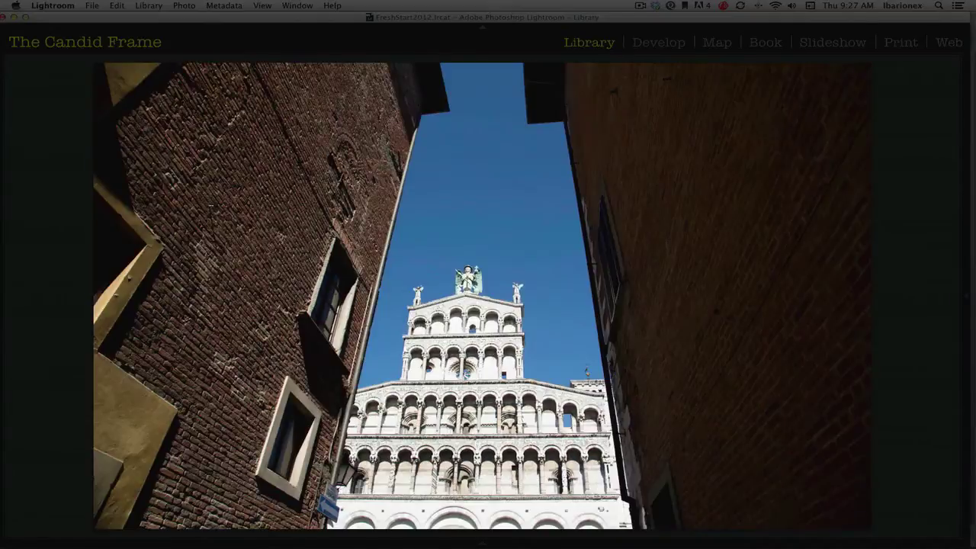
key("Right")
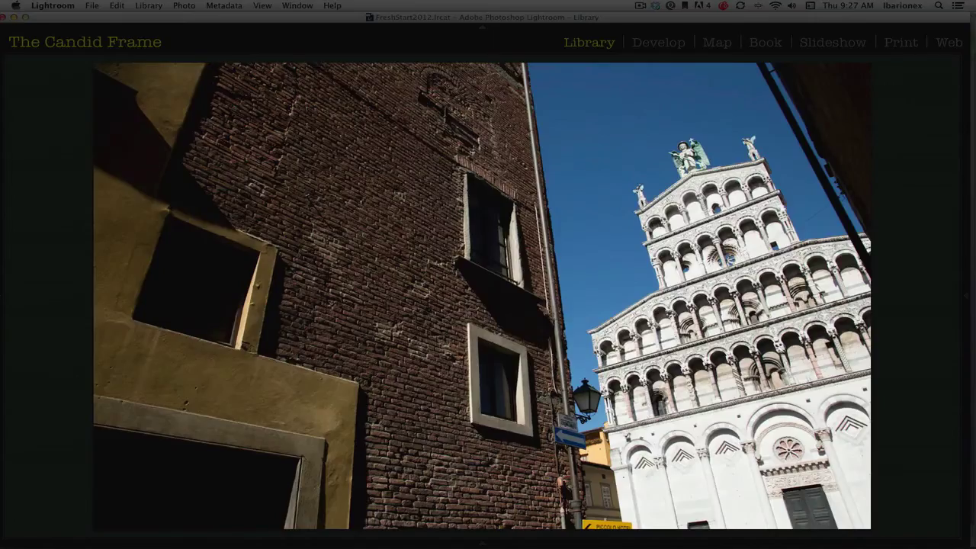
key("x")
key("Tab")
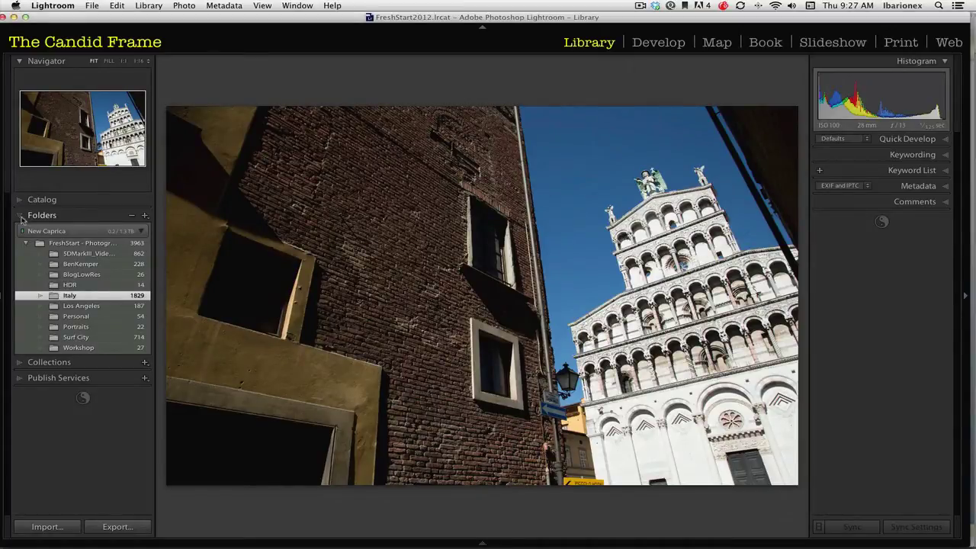
- Collapse Folders and expand ItalySelects to reveal Architecture, Details, Light, Portraits and Style
left_click(29, 218)
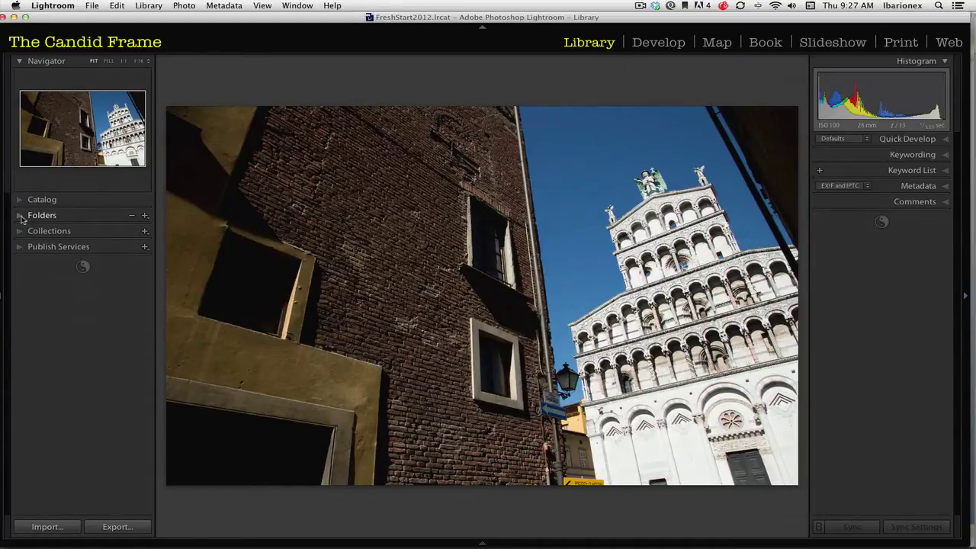
left_click(144, 233)
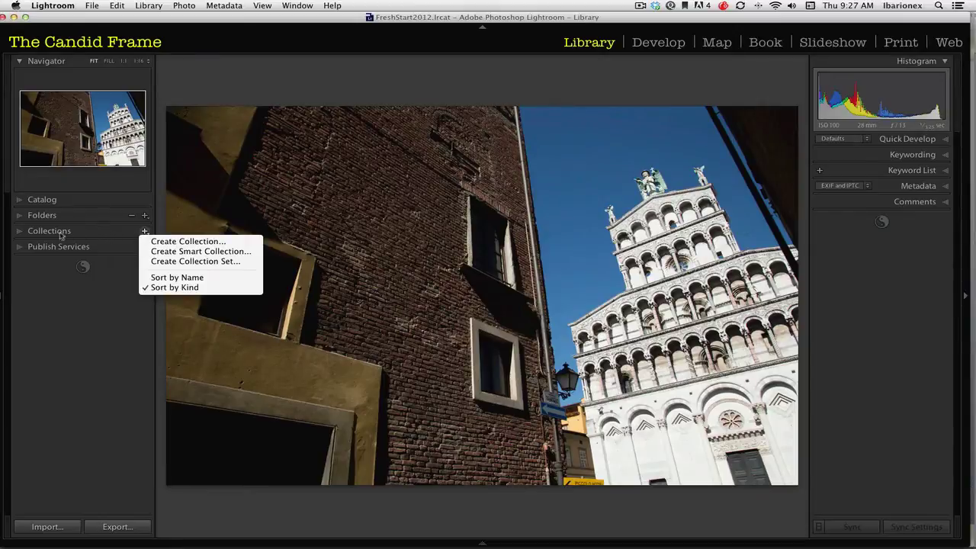
left_click(20, 235)
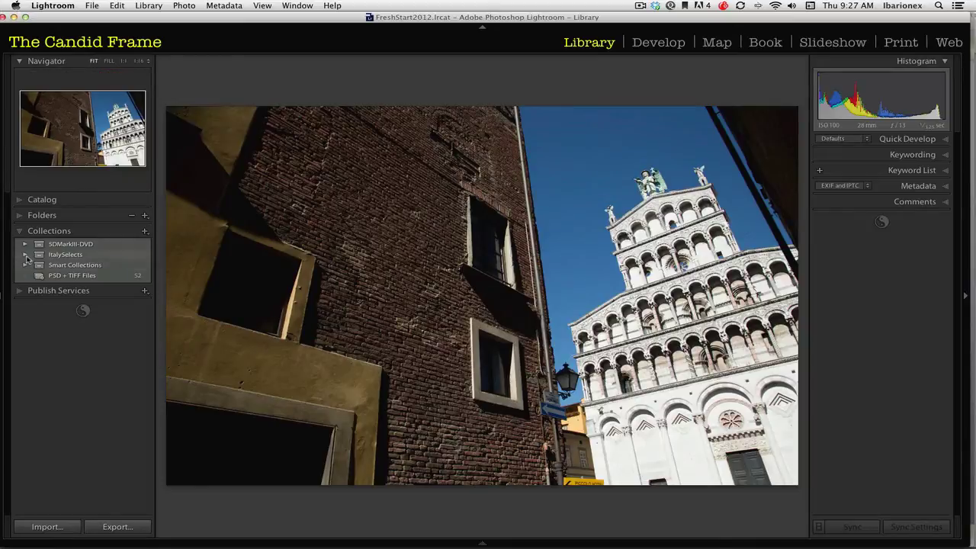
left_click(26, 254)
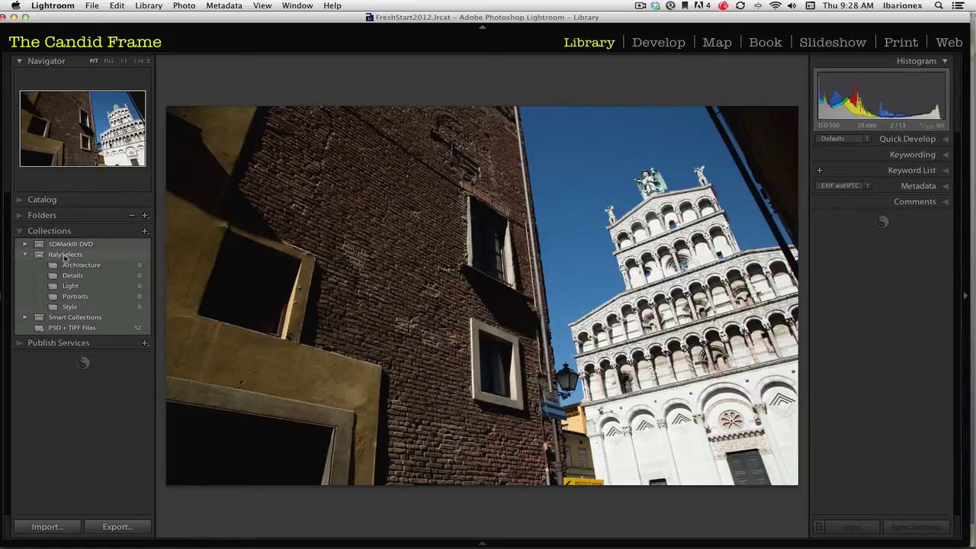
- Open the Collections panel's + menu and close it without creating anything
left_click(145, 231)
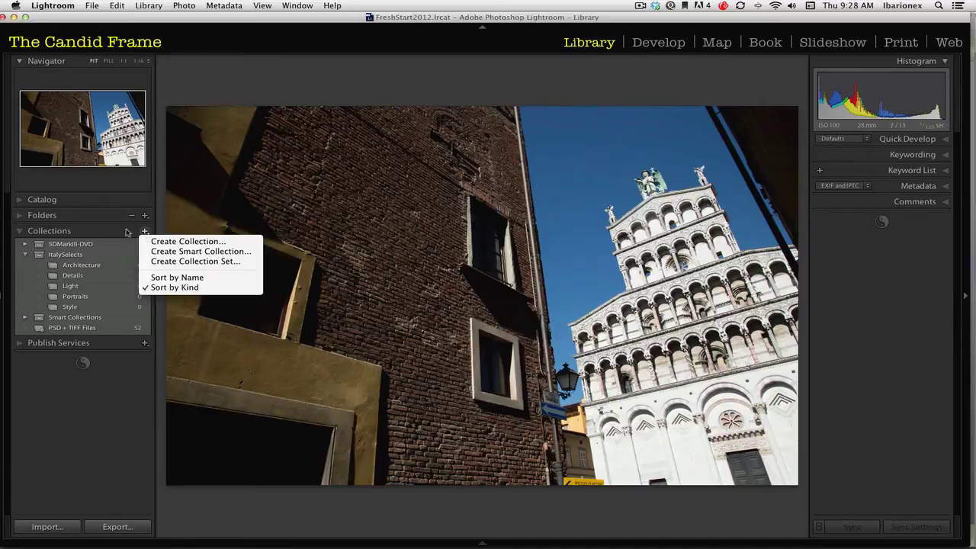
left_click(130, 232)
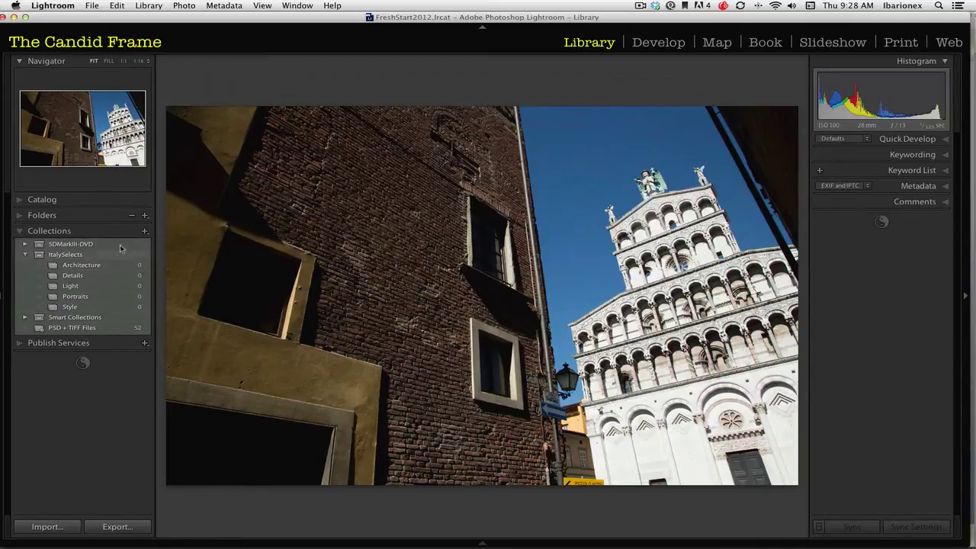
- Create a collection named 'Food' inside the ItalySelects set, including the current photo
left_click(145, 231)
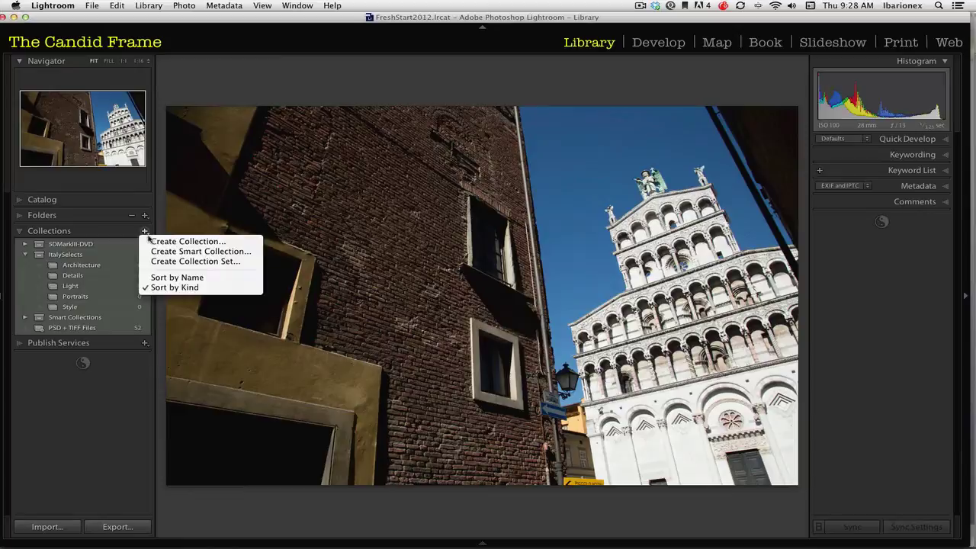
left_click(162, 242)
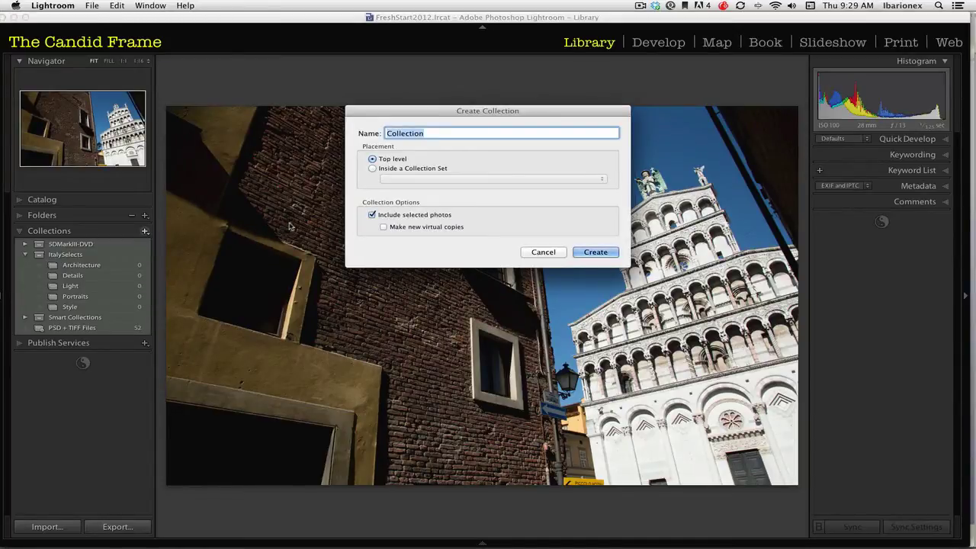
type("Food")
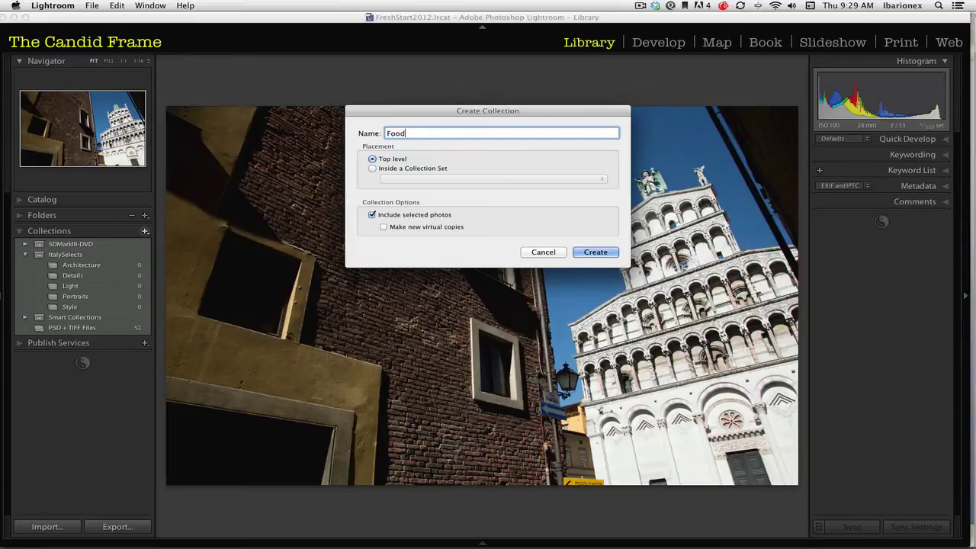
left_click(373, 169)
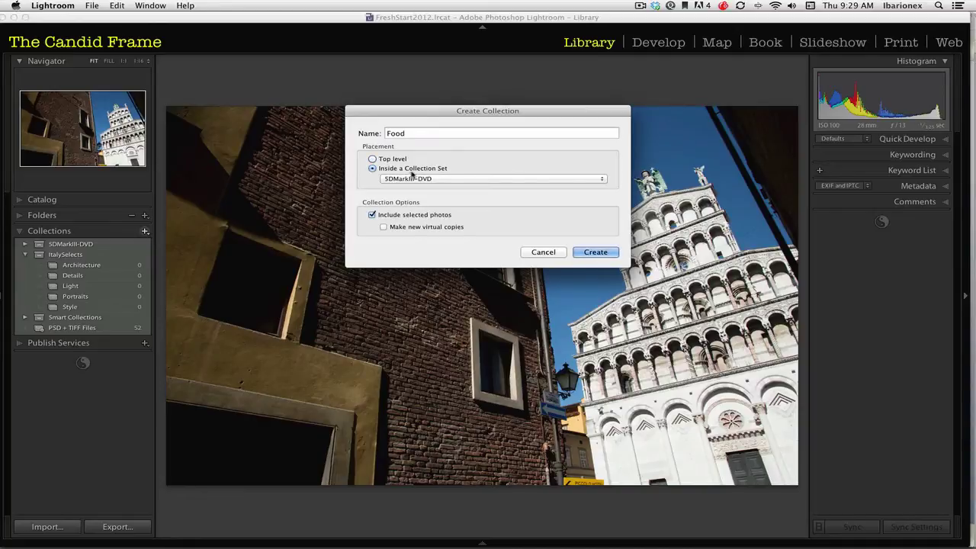
left_click(548, 179)
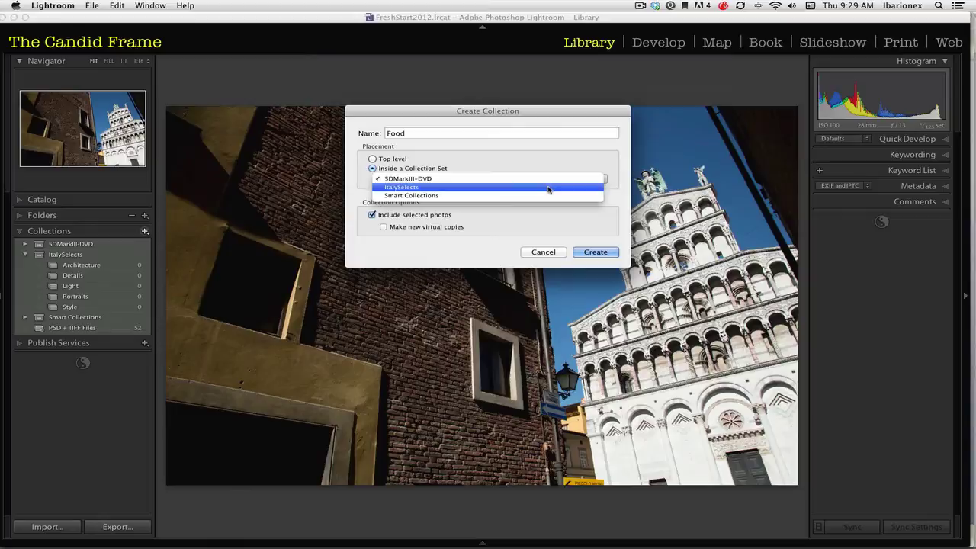
left_click(549, 188)
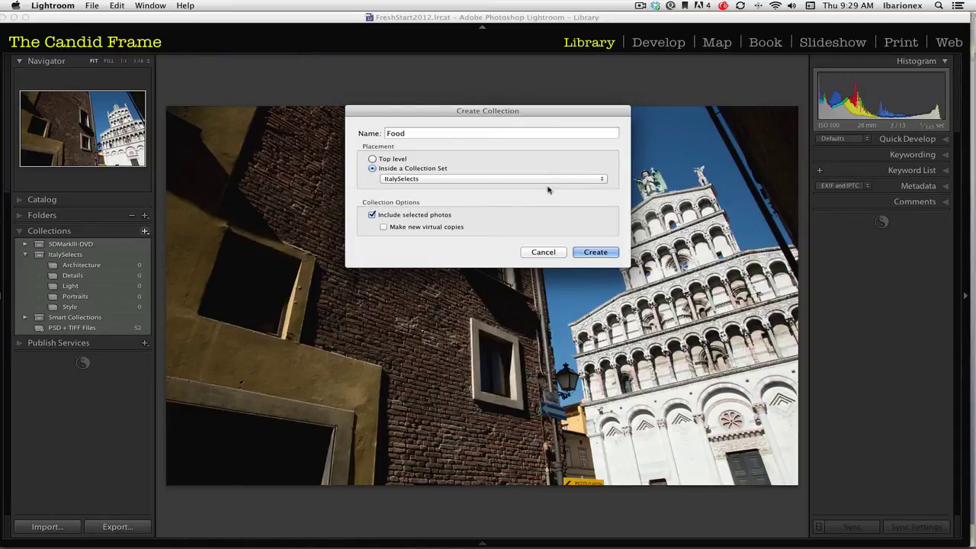
left_click(596, 252)
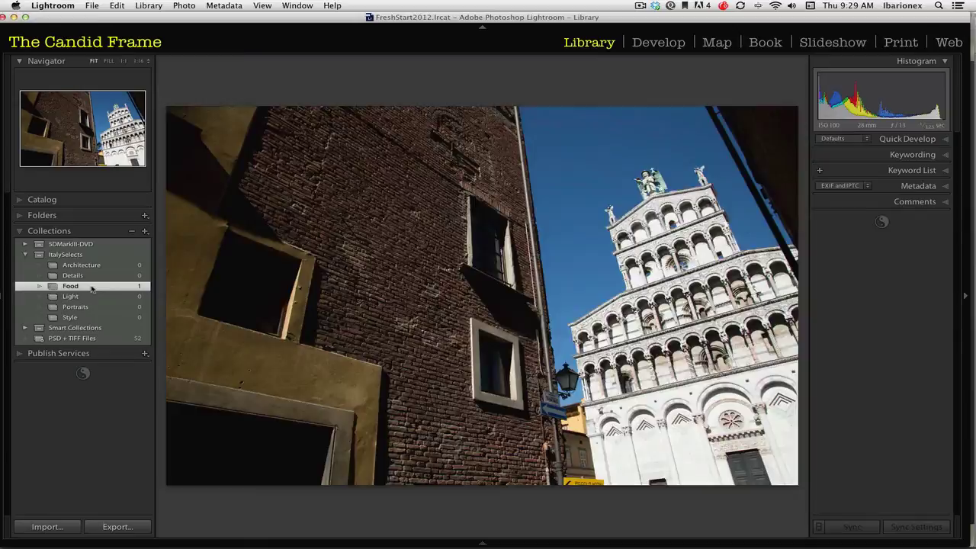
- Switch to Grid view and remove the current photo from the Food collection
key("g")
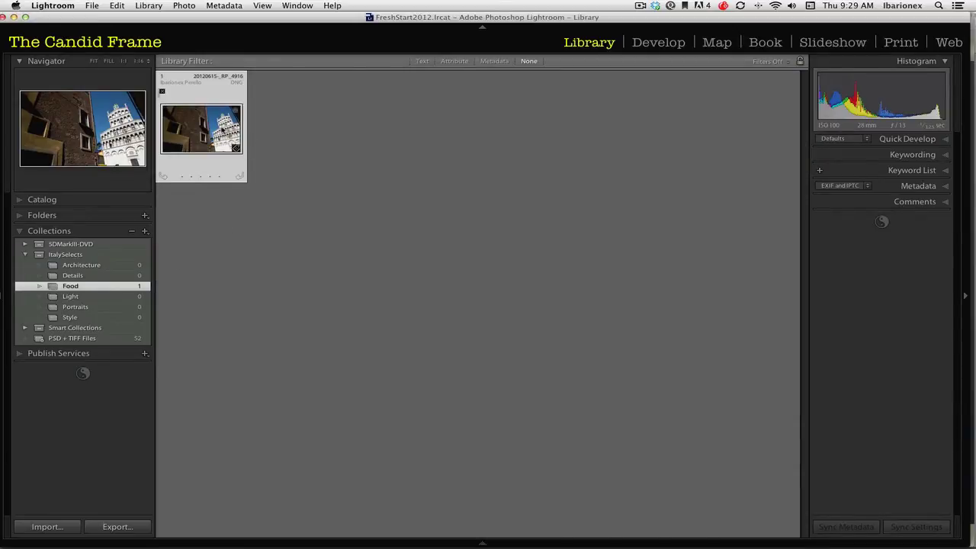
key("Delete")
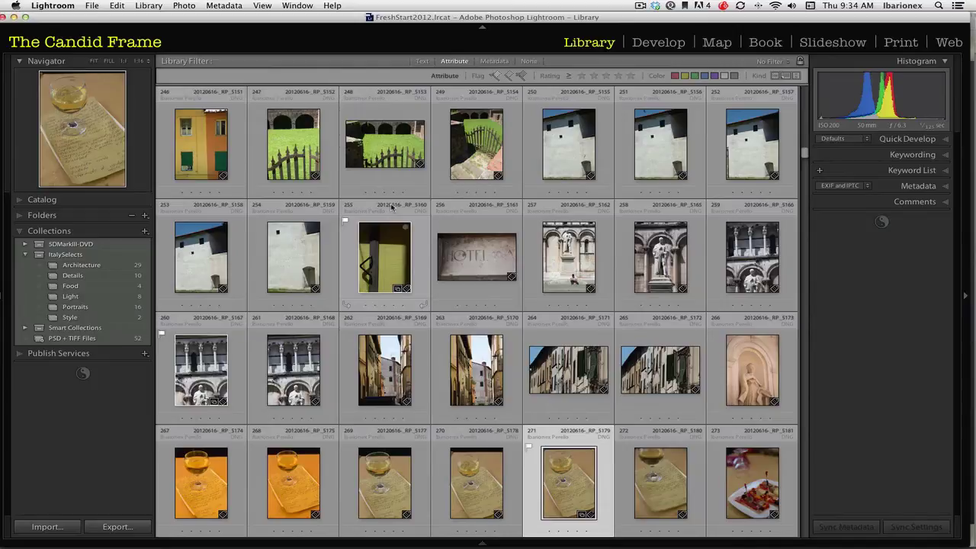
- Set the Attribute filter to show only flagged photos in the grid
scroll(556, 264, "up", 3)
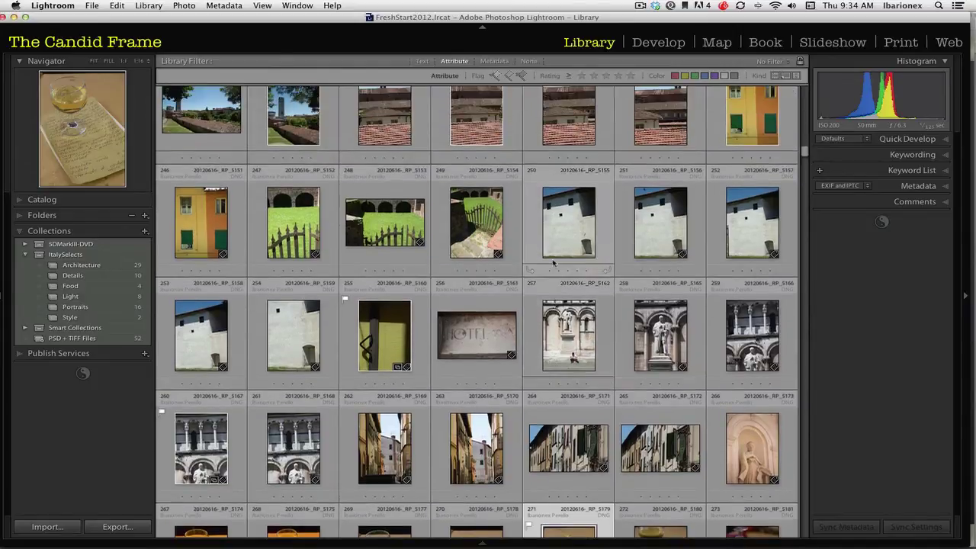
scroll(555, 264, "down", 2)
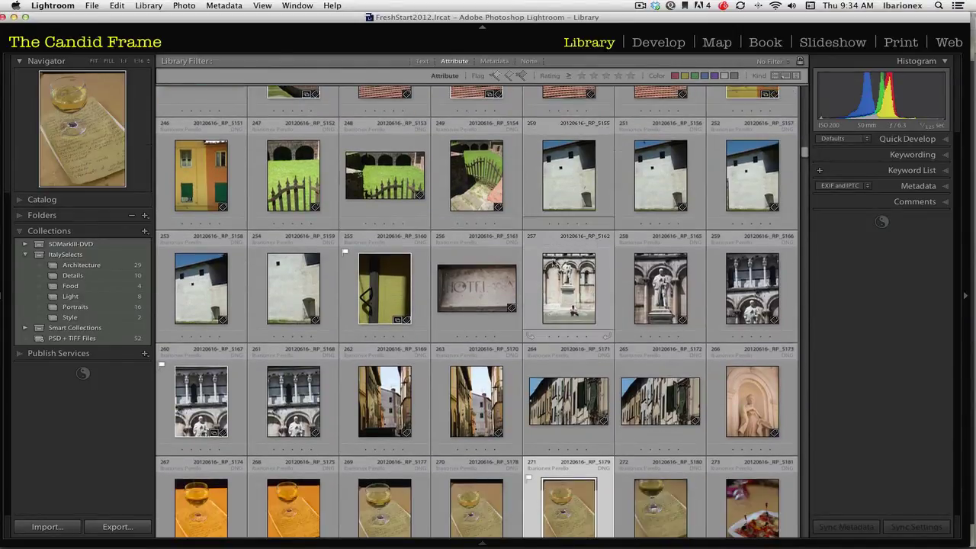
left_click(454, 62)
left_click(463, 62)
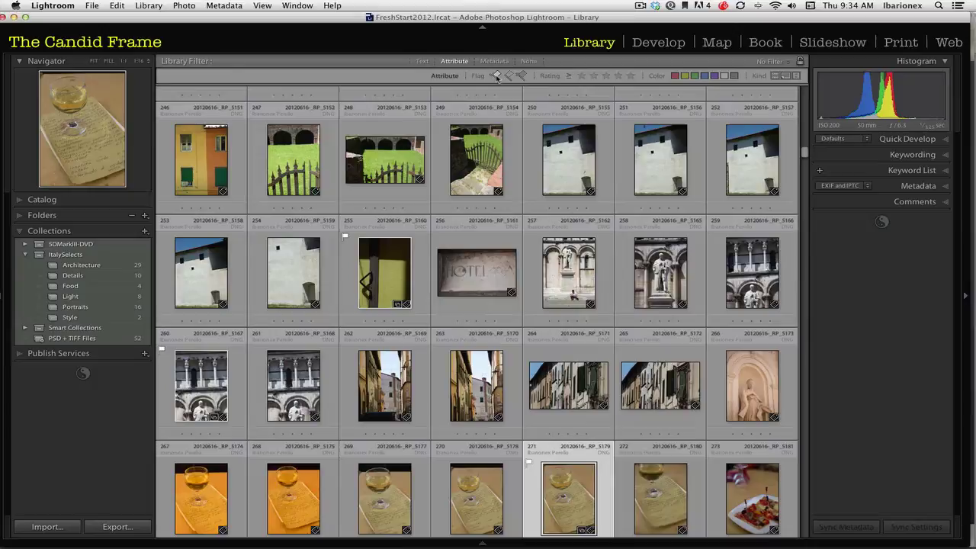
left_click(496, 76)
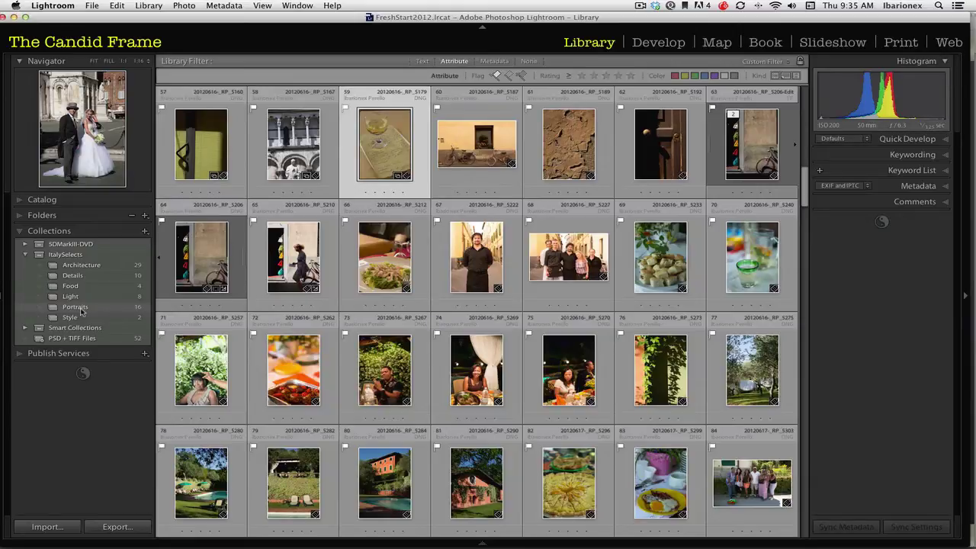
- Rename the ItalySelects 'Portraits' collection to 'People', keeping its 16 photos
right_click(82, 309)
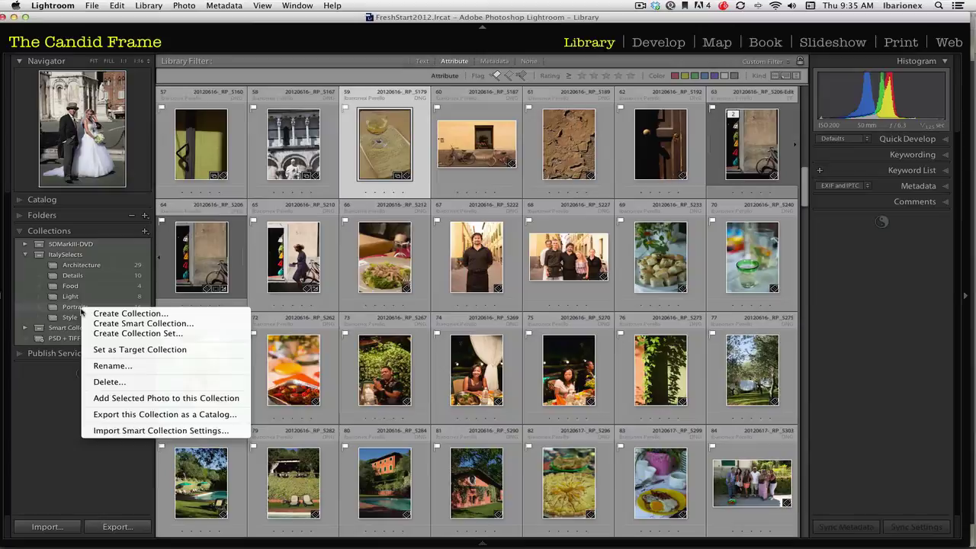
left_click(110, 365)
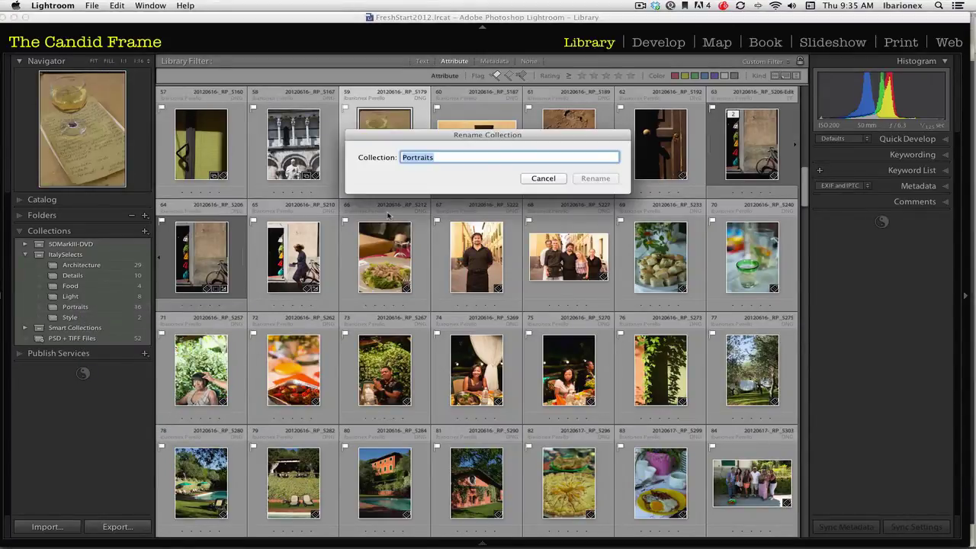
type("People")
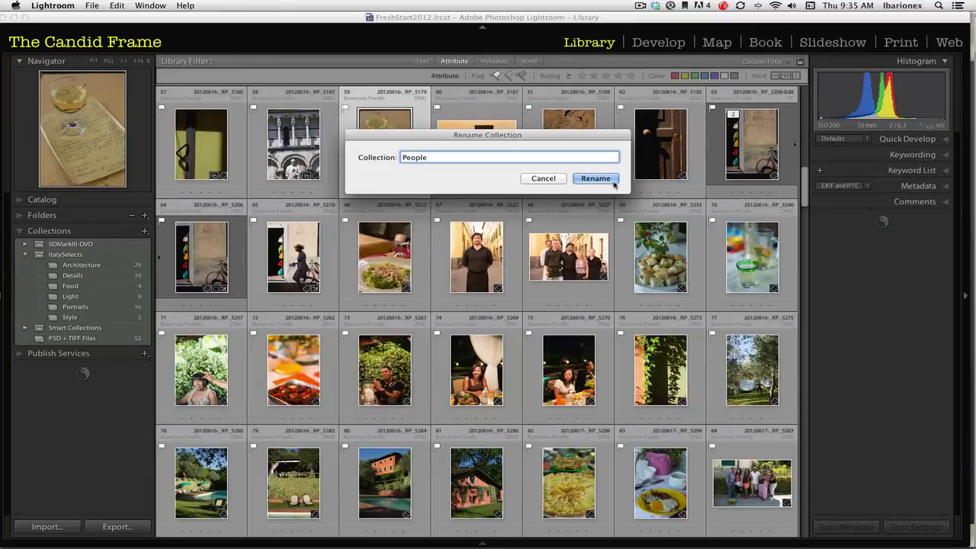
left_click(613, 183)
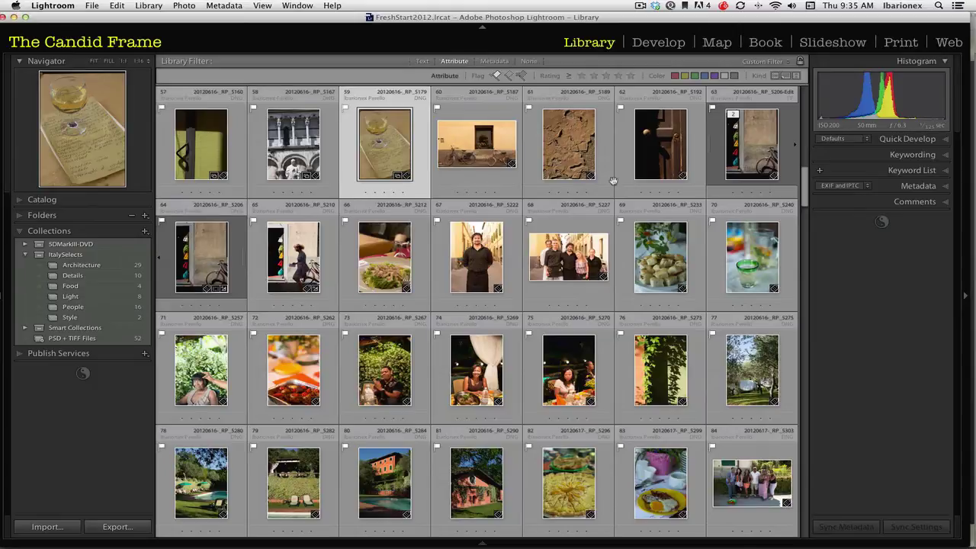
- Add the bicycles photo to Details and Architecture, photos 61 and 62 to Details, and the door photo to Light
left_click(485, 110)
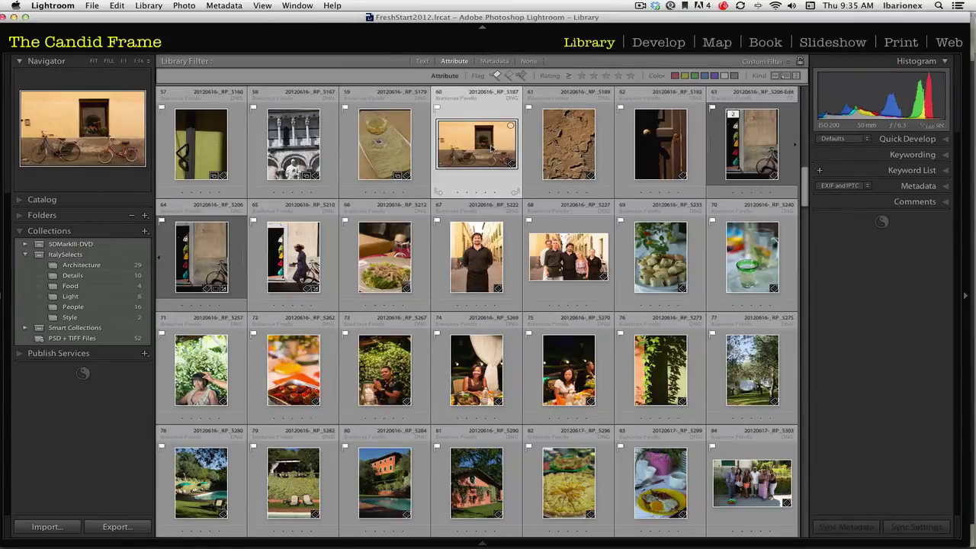
left_click_drag(492, 148, 105, 274)
left_click_drag(494, 151, 109, 268)
left_click(557, 163)
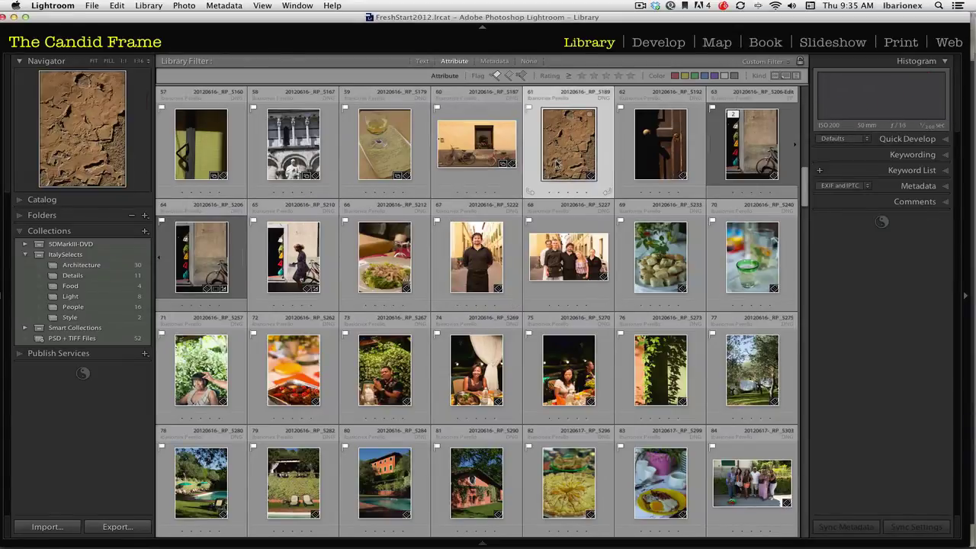
left_click_drag(557, 163, 90, 276)
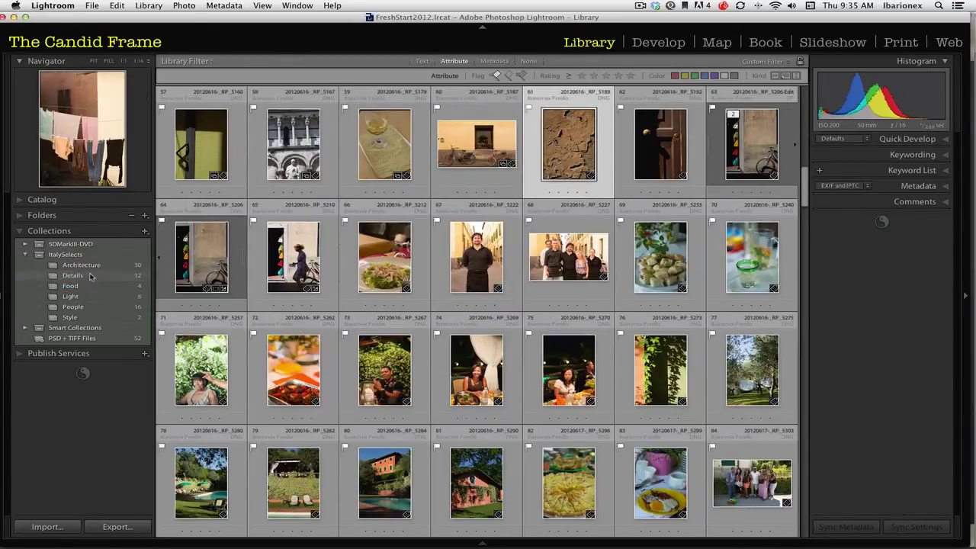
left_click_drag(653, 156, 106, 280)
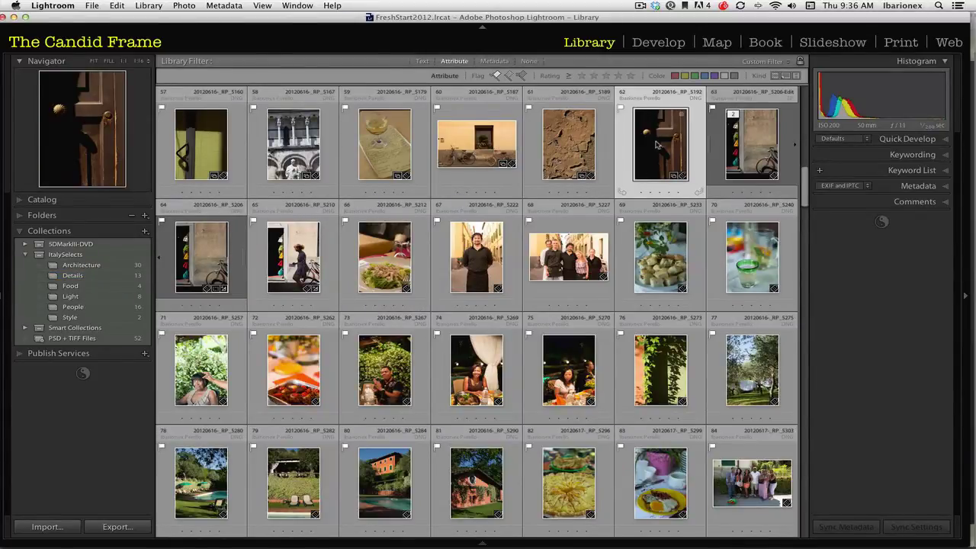
left_click_drag(660, 151, 127, 297)
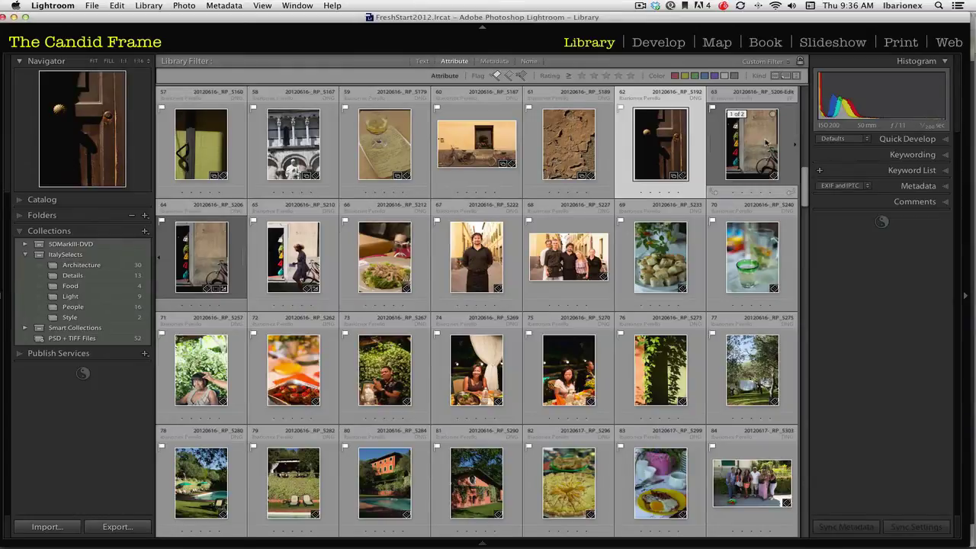
left_click_drag(767, 141, 119, 298)
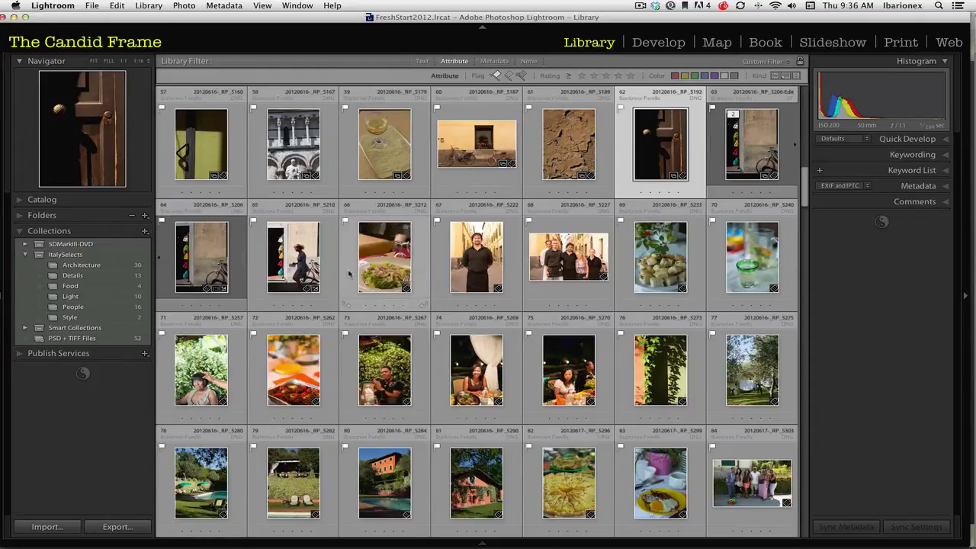
- Add the salad photo to Food and three people shots to People
left_click_drag(165, 283, 107, 309)
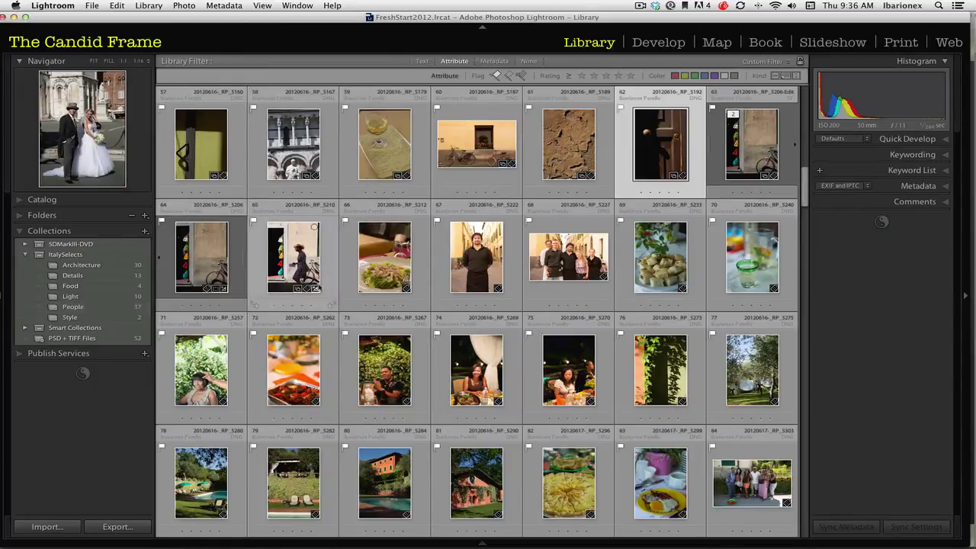
left_click(402, 274)
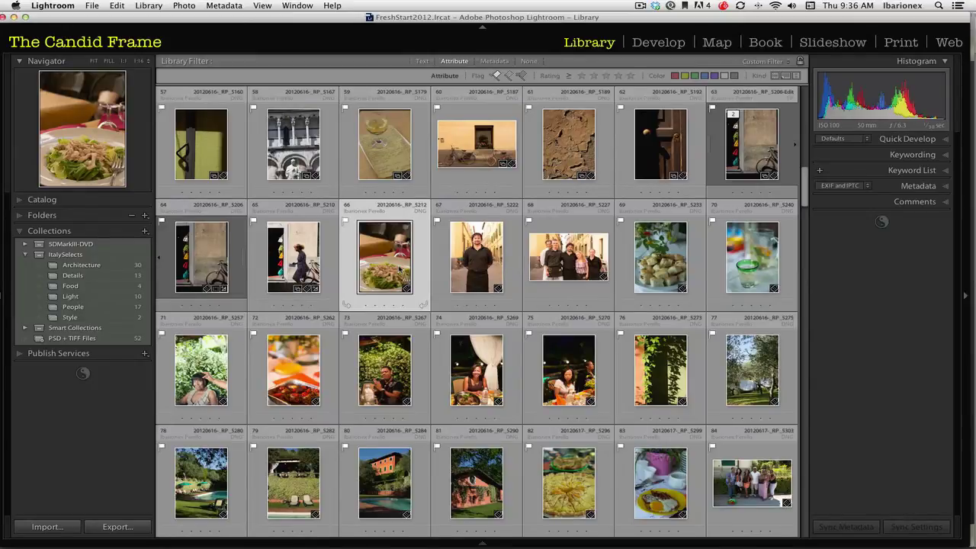
left_click_drag(399, 269, 133, 288)
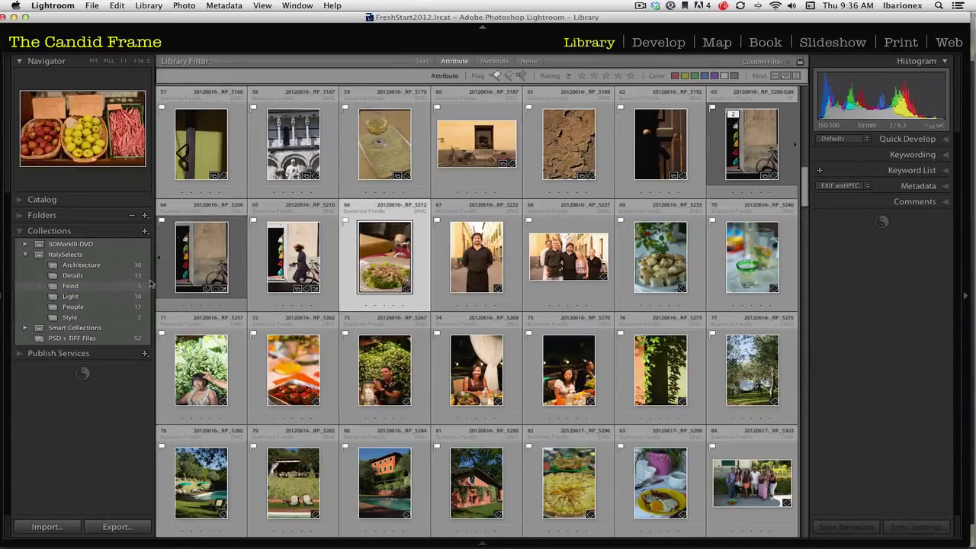
left_click(474, 265)
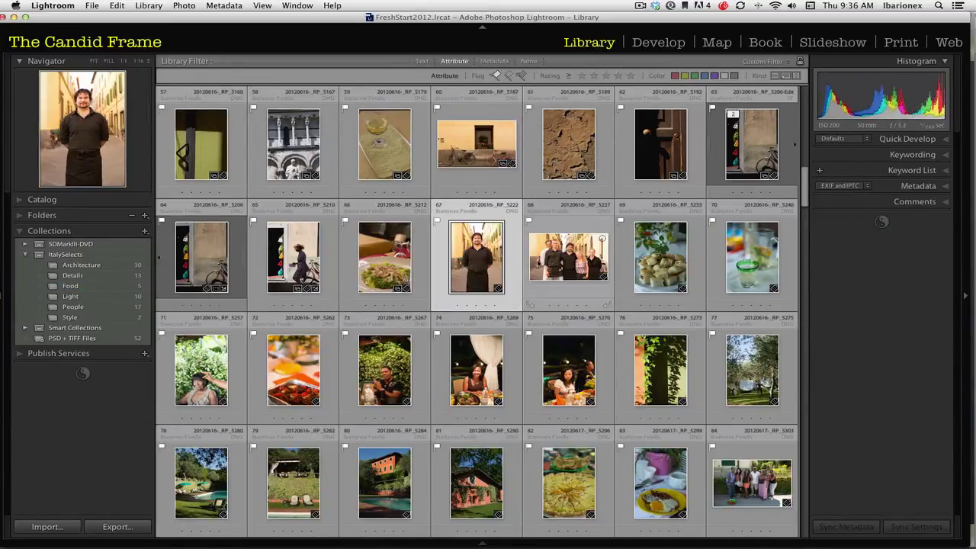
left_click(583, 261, "shift")
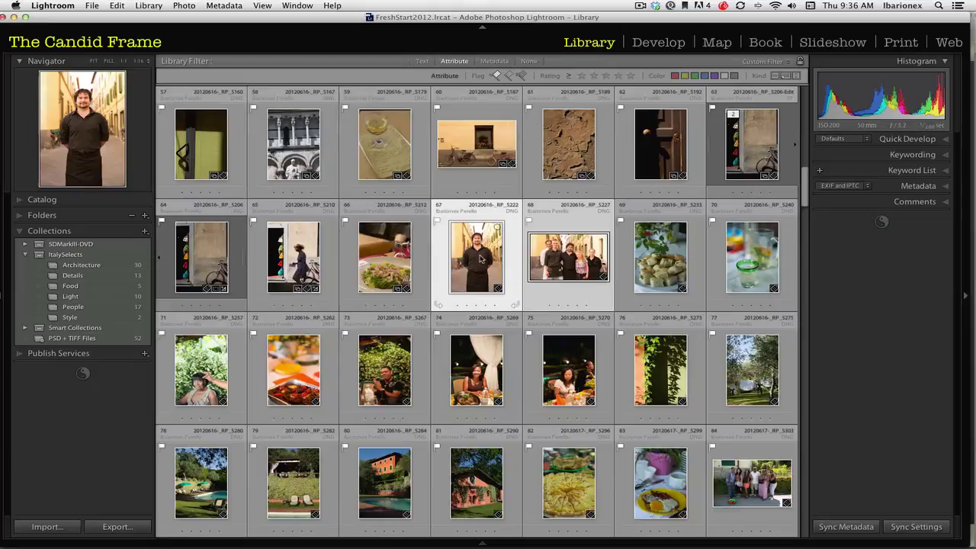
left_click_drag(480, 259, 118, 306)
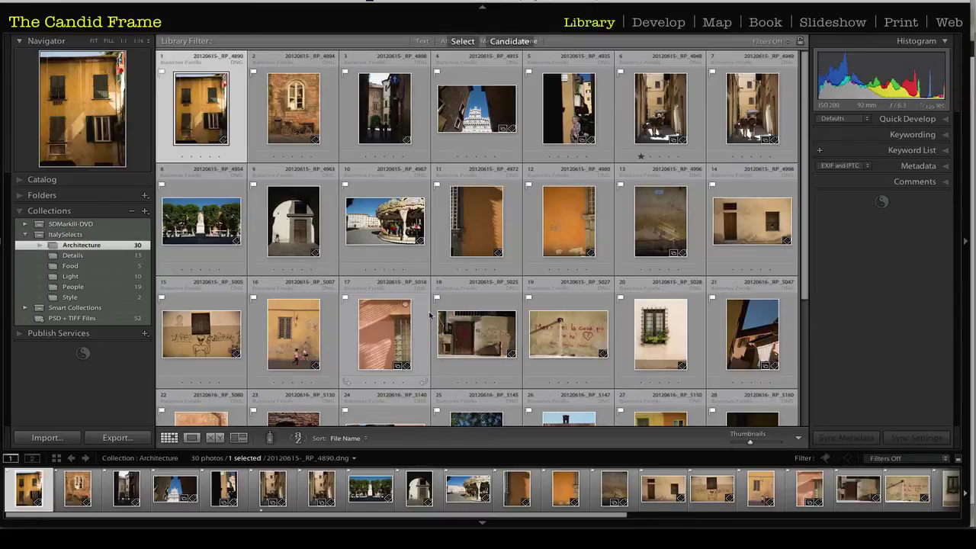
- Switch to Compare view, with the yellow building photo as Select beside the brick-wall bicycle shot
key("c")
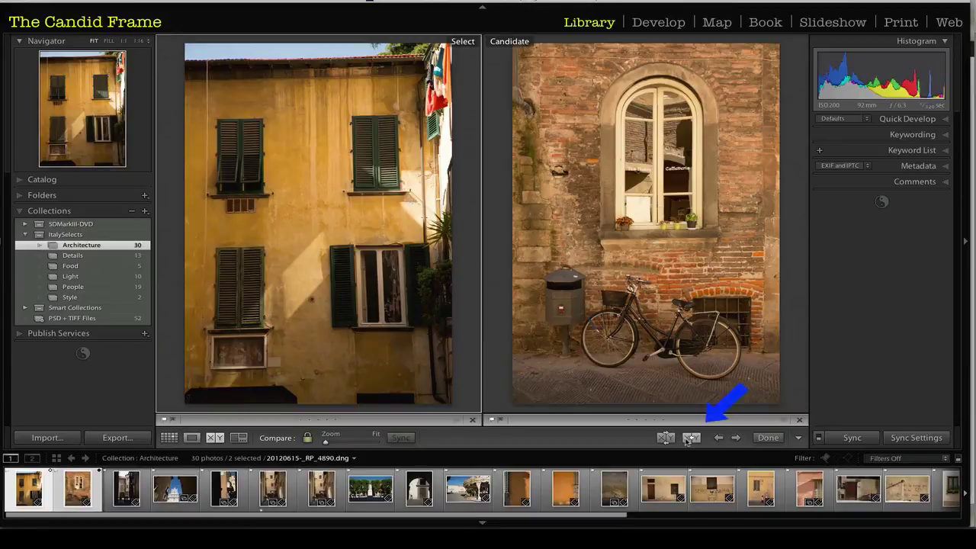
- Make the brick-wall bicycle photo the Select with one star, then step candidates to the church photo
left_click(689, 438)
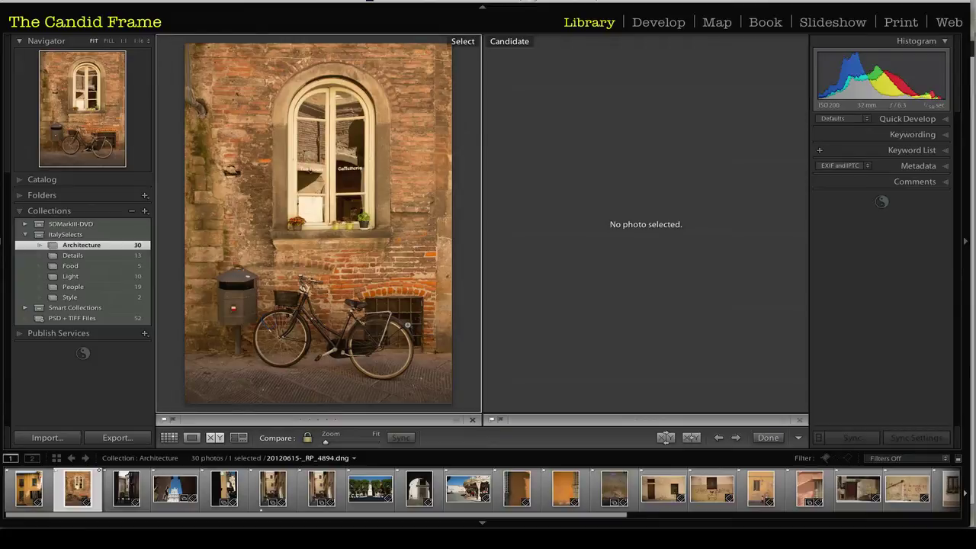
key("1")
key("Right")
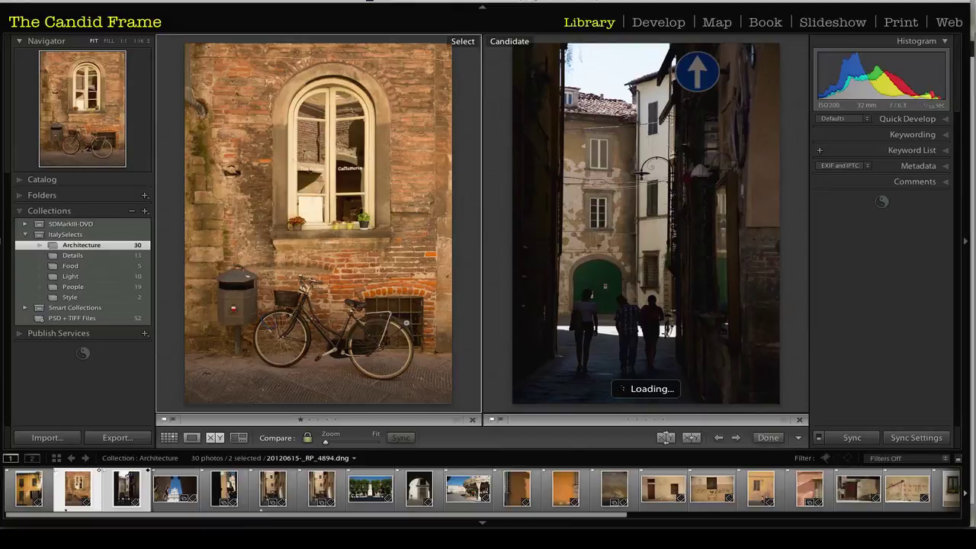
key("Right")
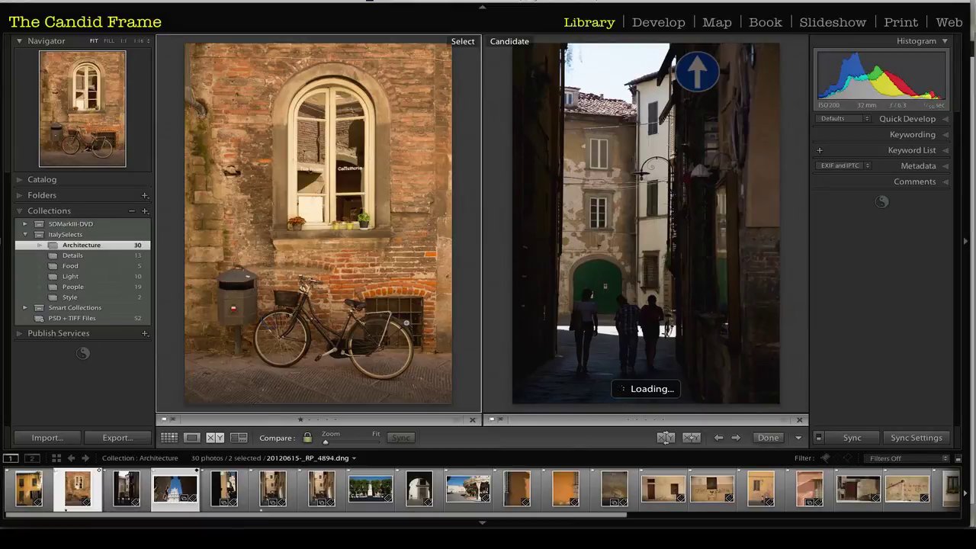
key("Right")
key("Left")
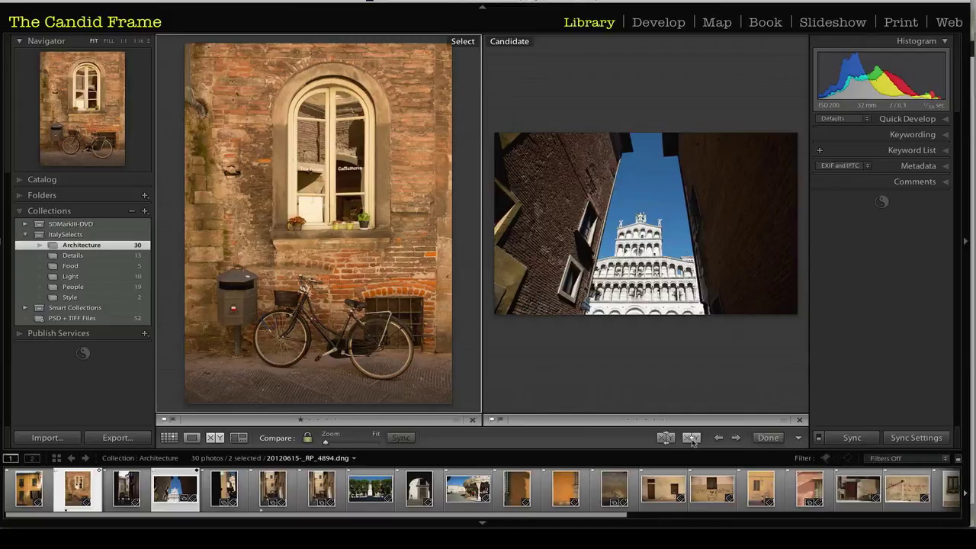
- Make the church photo the Select with one star, then pick the elderly-couple street photo
left_click(691, 438)
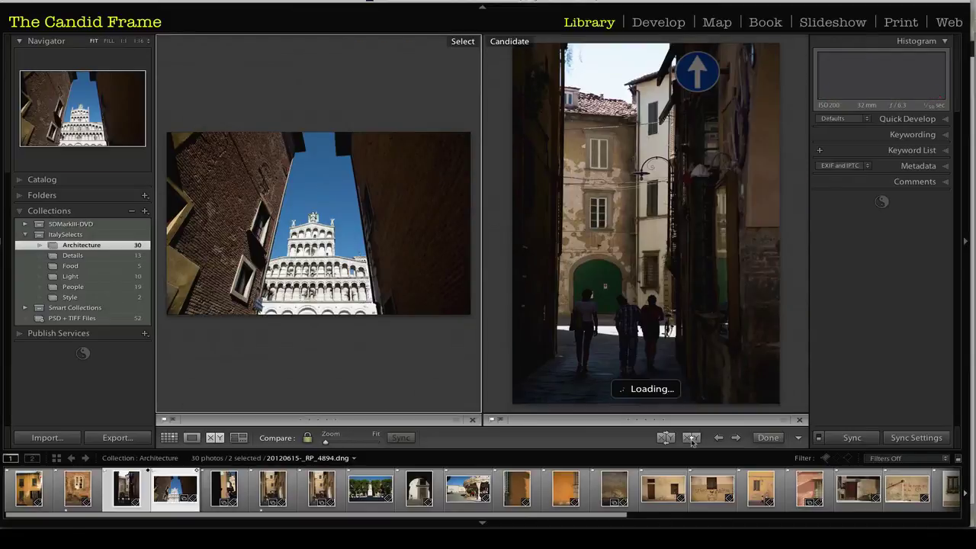
key("1")
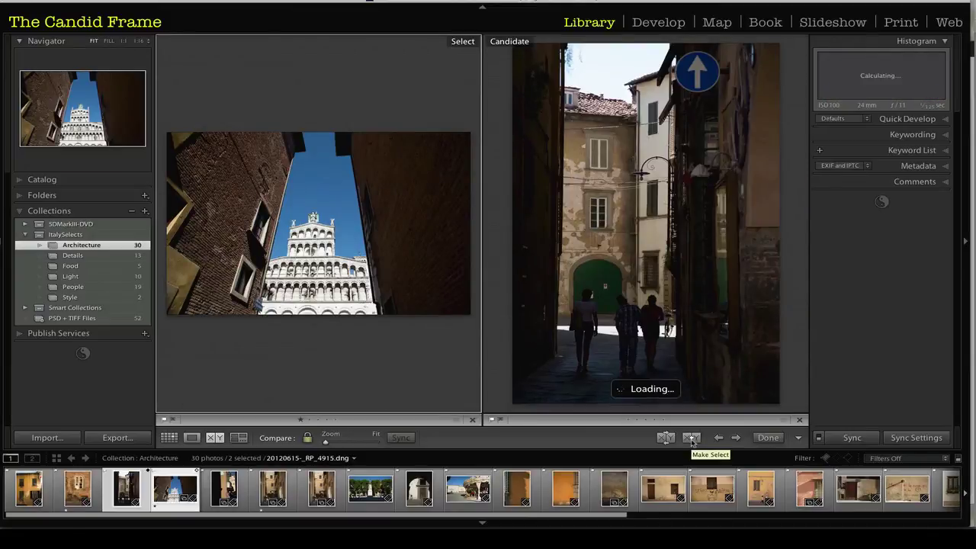
key("Right")
key("Right")
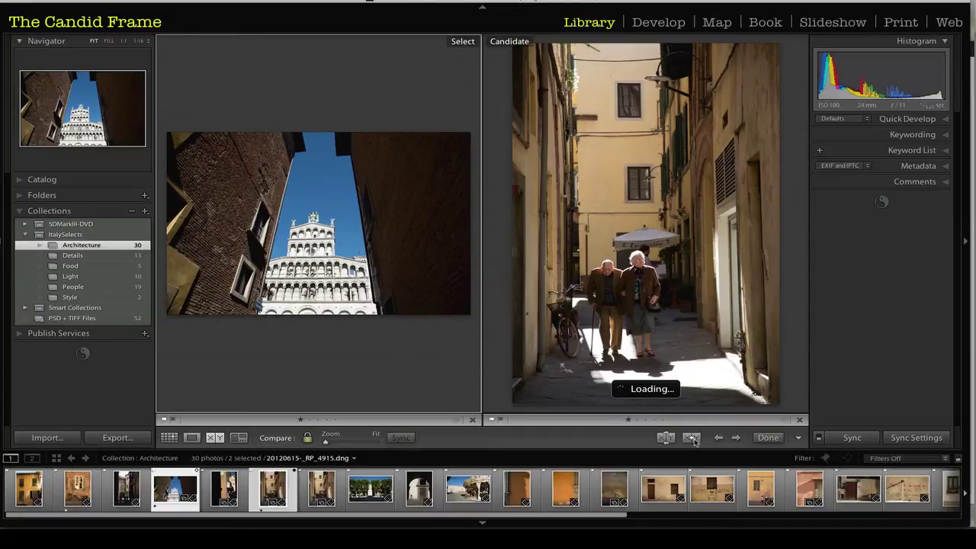
left_click(693, 441)
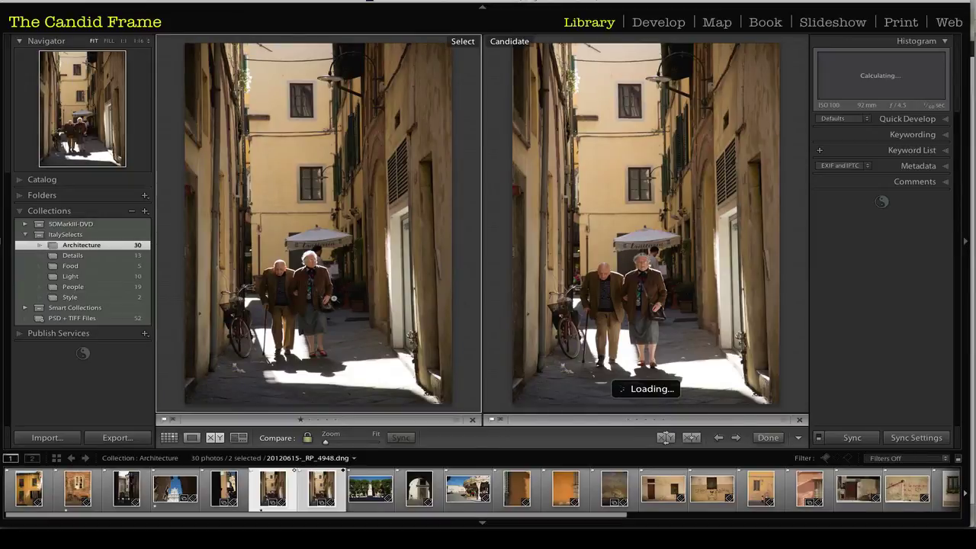
- Rate the street-couple photo one star, then make the statue piazza photo the Select with one star
key("1")
key("Right")
key("Right")
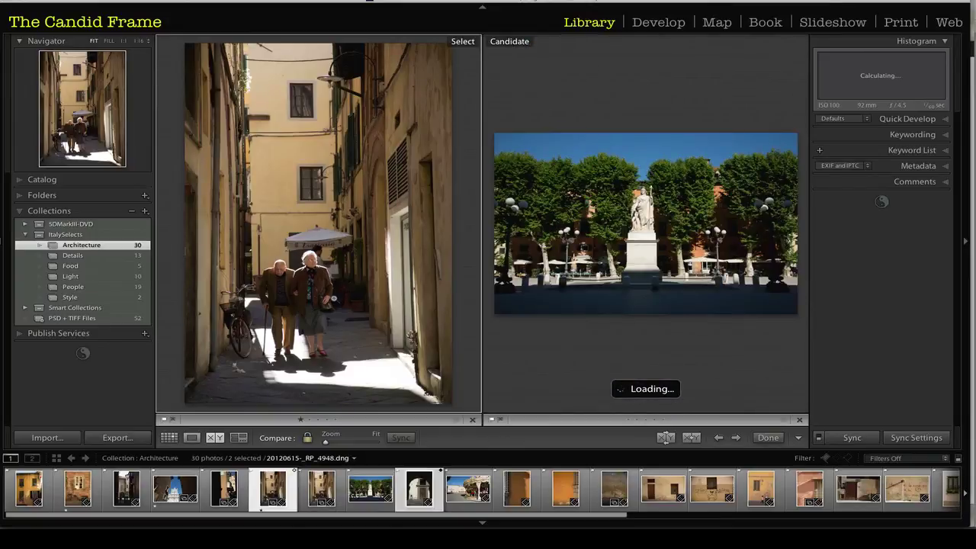
key("Left")
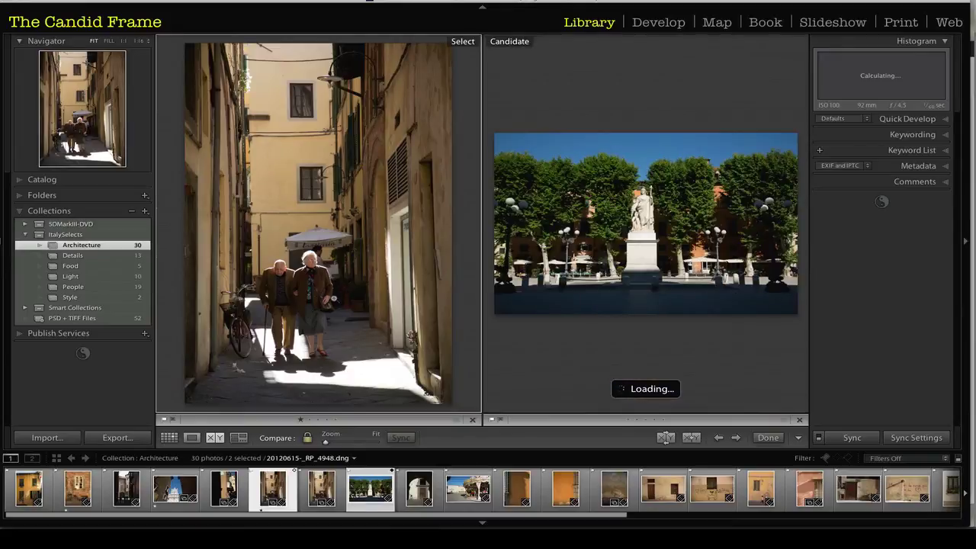
left_click(692, 438)
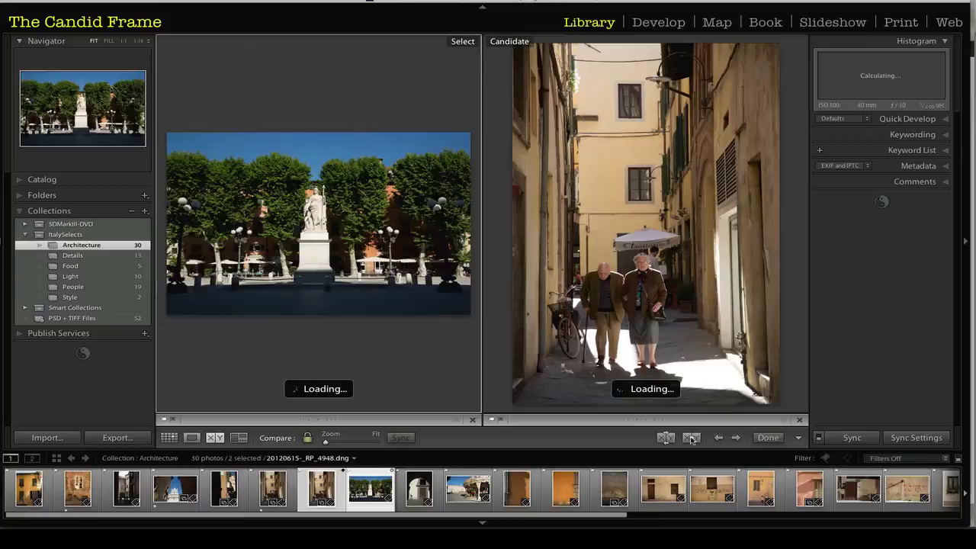
key("1")
- Make the carousel photo the Select and give it one star
key("Right")
key("Right")
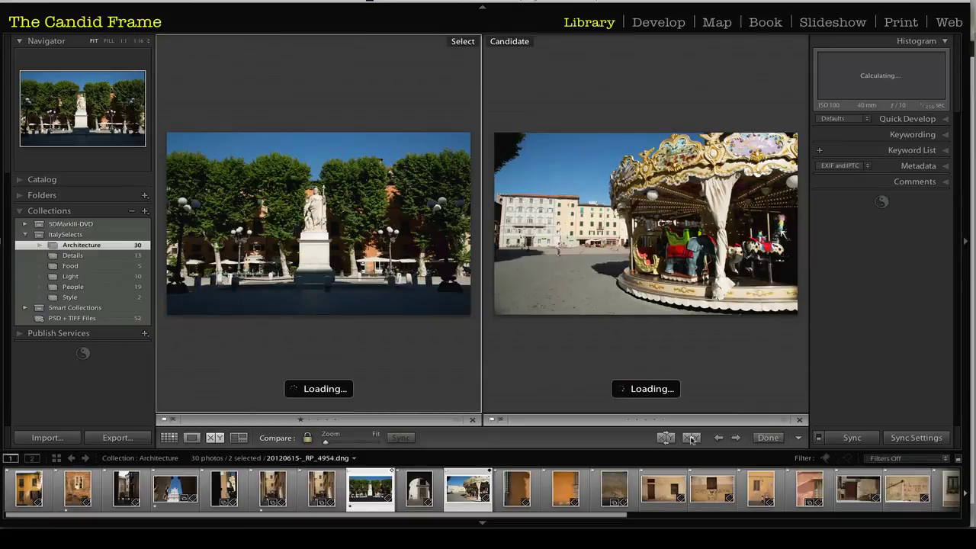
left_click(692, 438)
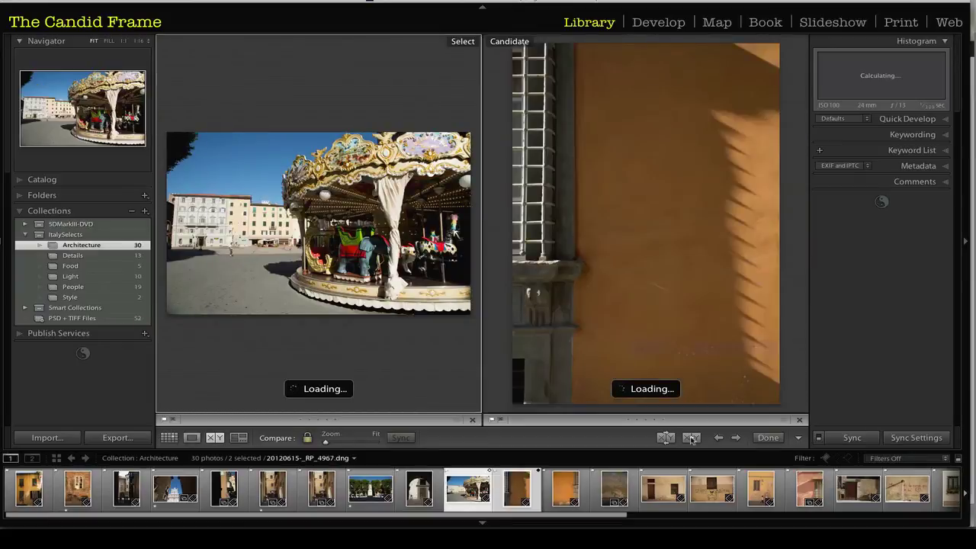
key("1")
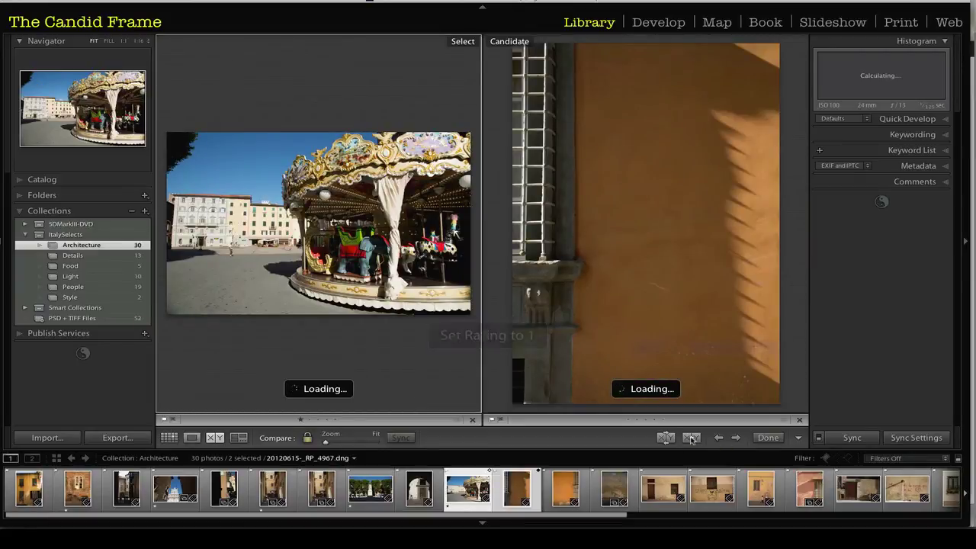
- Make the orange graffiti wall photo the Select with one star, then return to Grid view
key("Right")
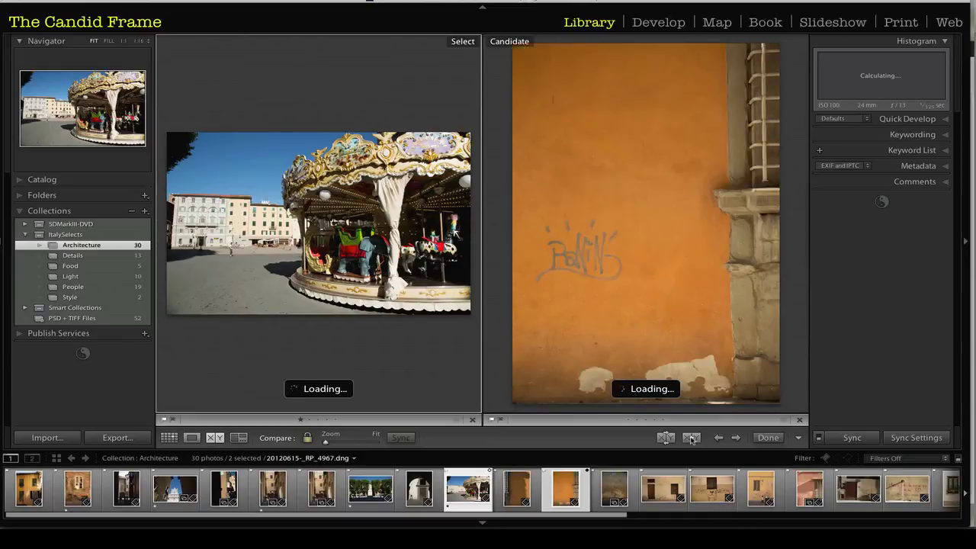
key("Right")
key("Left")
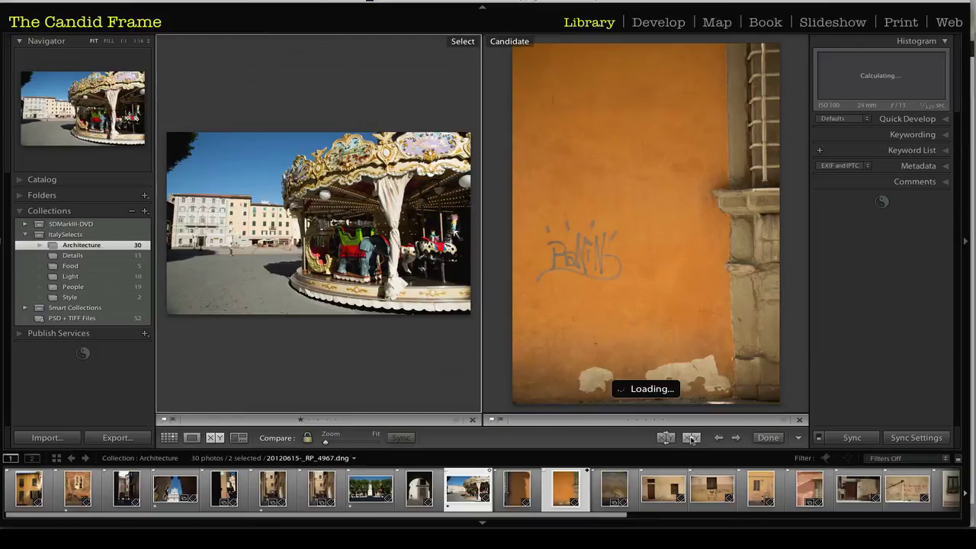
left_click(692, 440)
key("1")
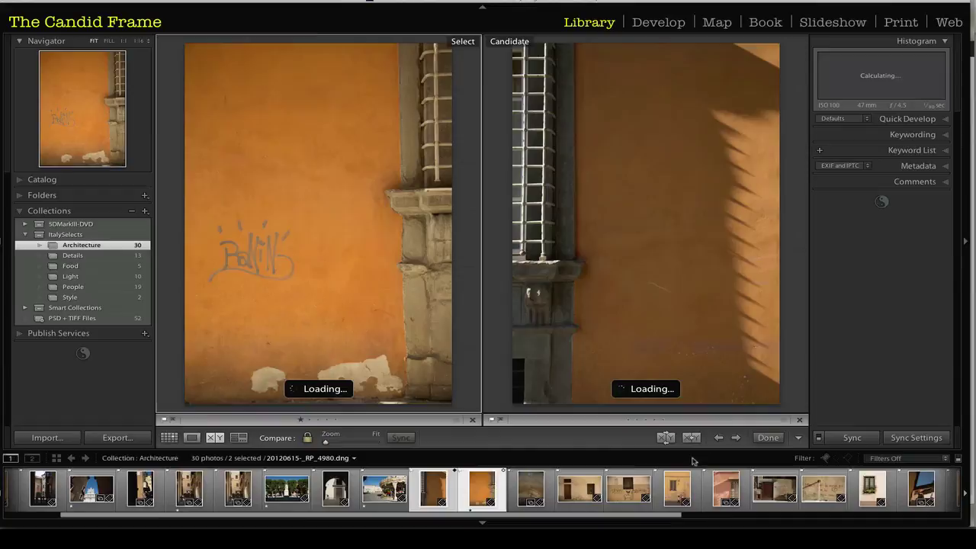
key("g")
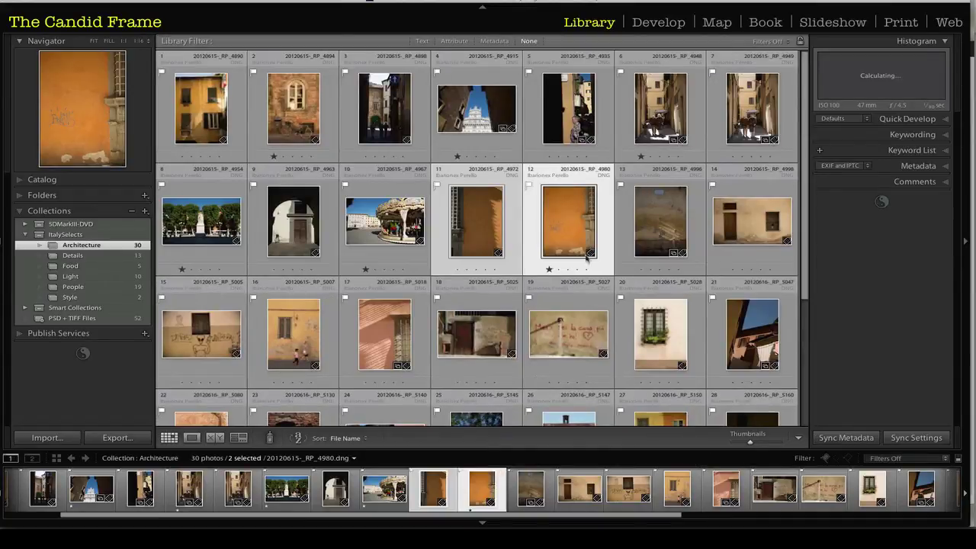
- Filter to photos rated one star or higher, showing 6 of 30, with larger thumbnails
left_click(460, 42)
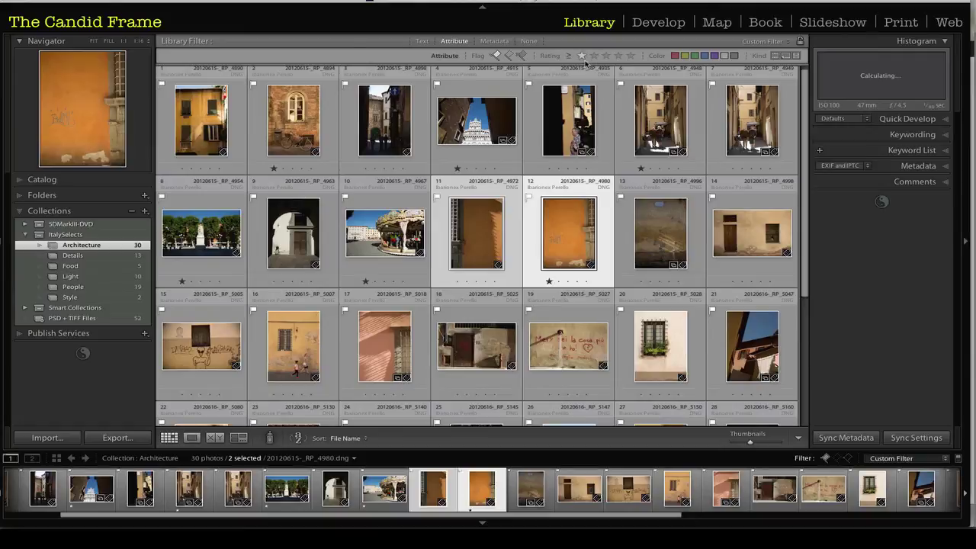
left_click(583, 58)
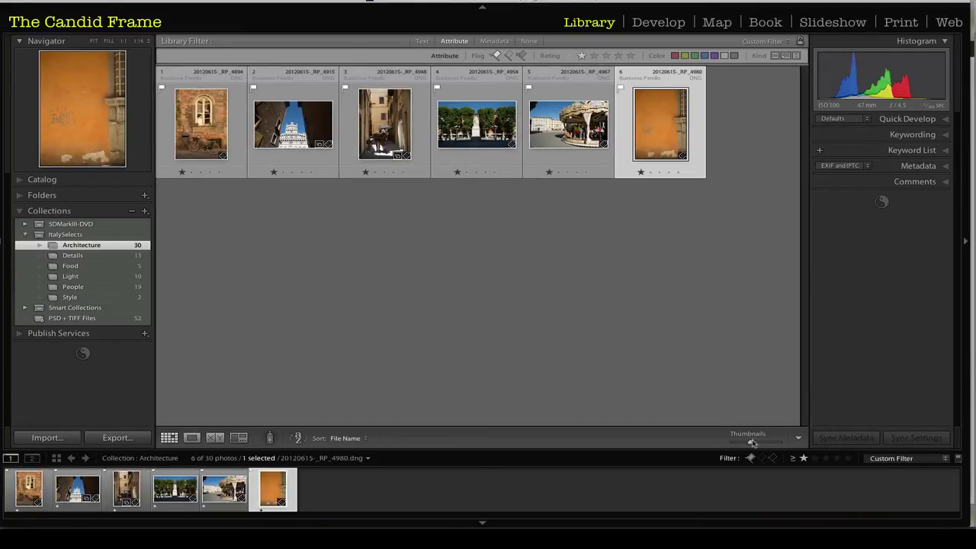
left_click_drag(751, 444, 755, 444)
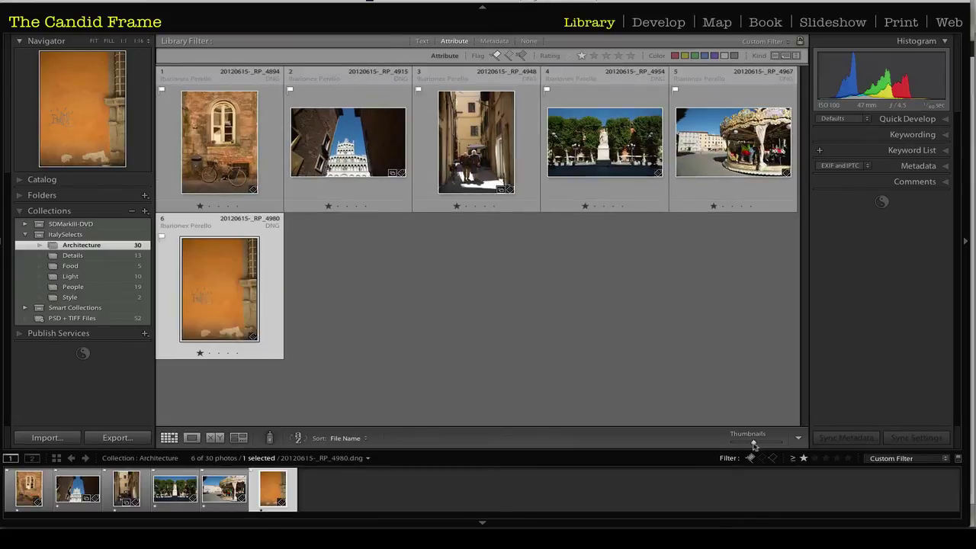